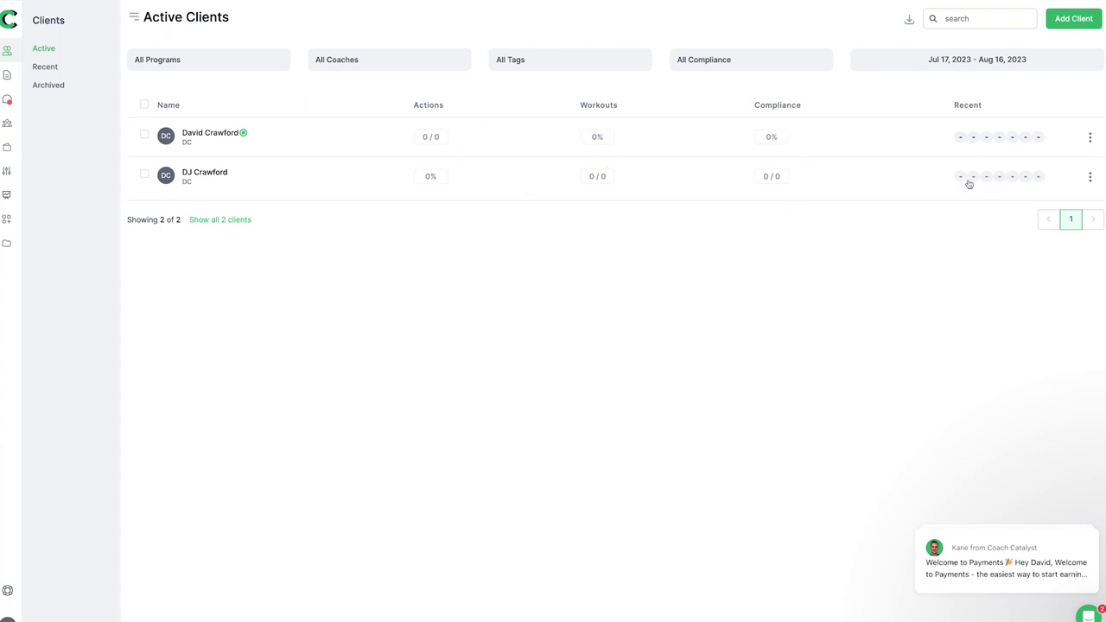
Open the first active client's quick view and review the messages, today's actions and notes section before closing it
{"action": "left_click", "coordinate": [1090, 140]}
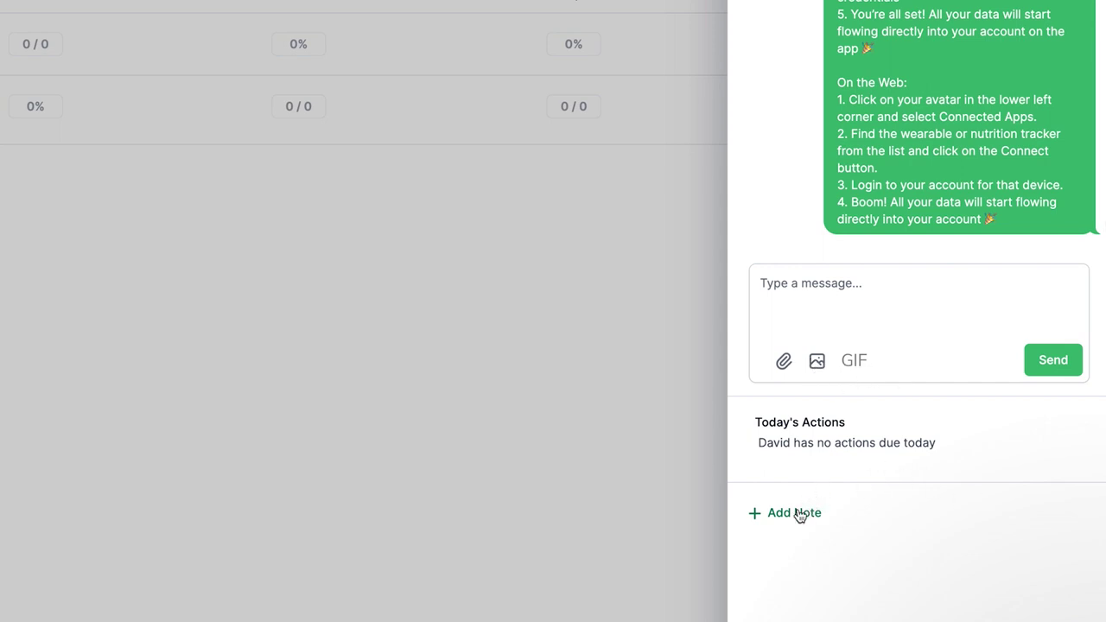
{"action": "scroll", "coordinate": [958, 120], "scroll_direction": "up", "scroll_amount": 5}
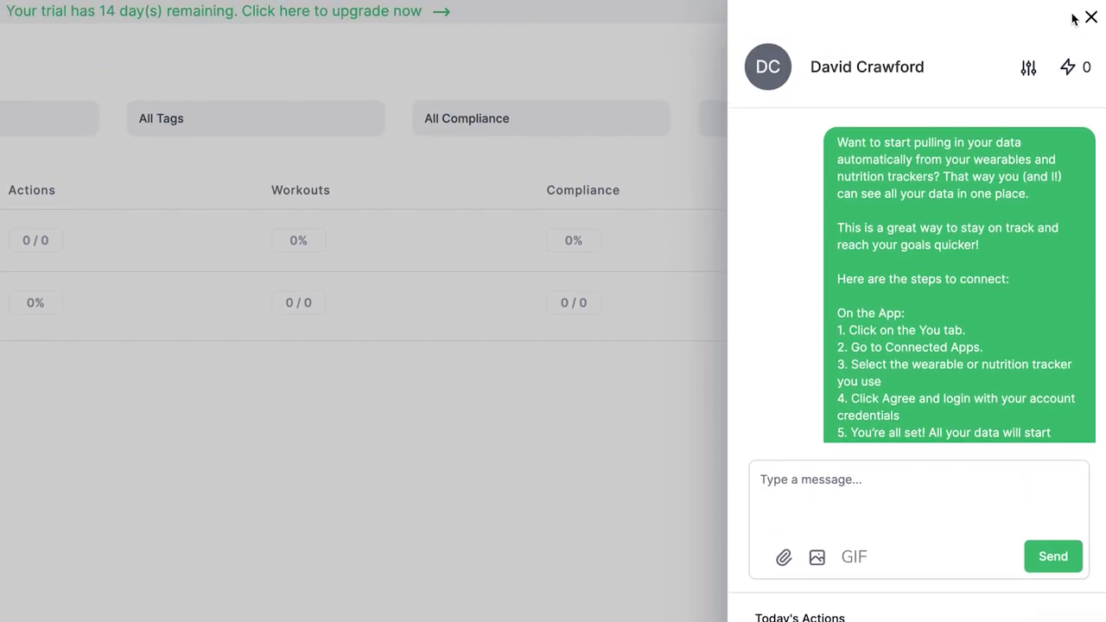
{"action": "left_click", "coordinate": [1090, 17]}
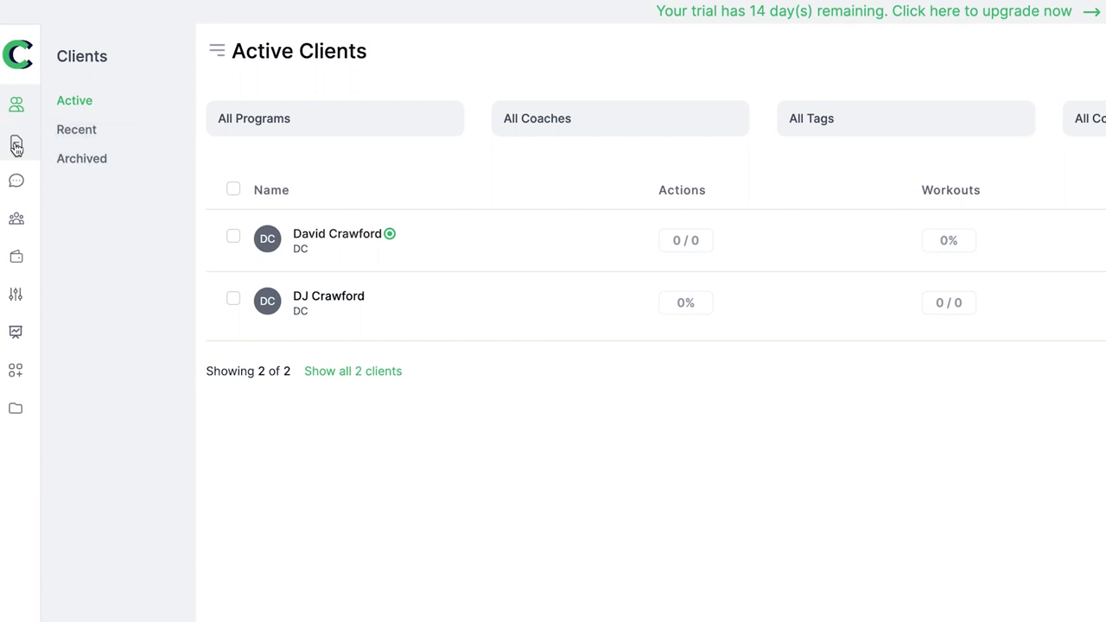
Start a new program and examine the element types and lesson options available for its Week 1 Monday and Tuesday
{"action": "left_click", "coordinate": [16, 145]}
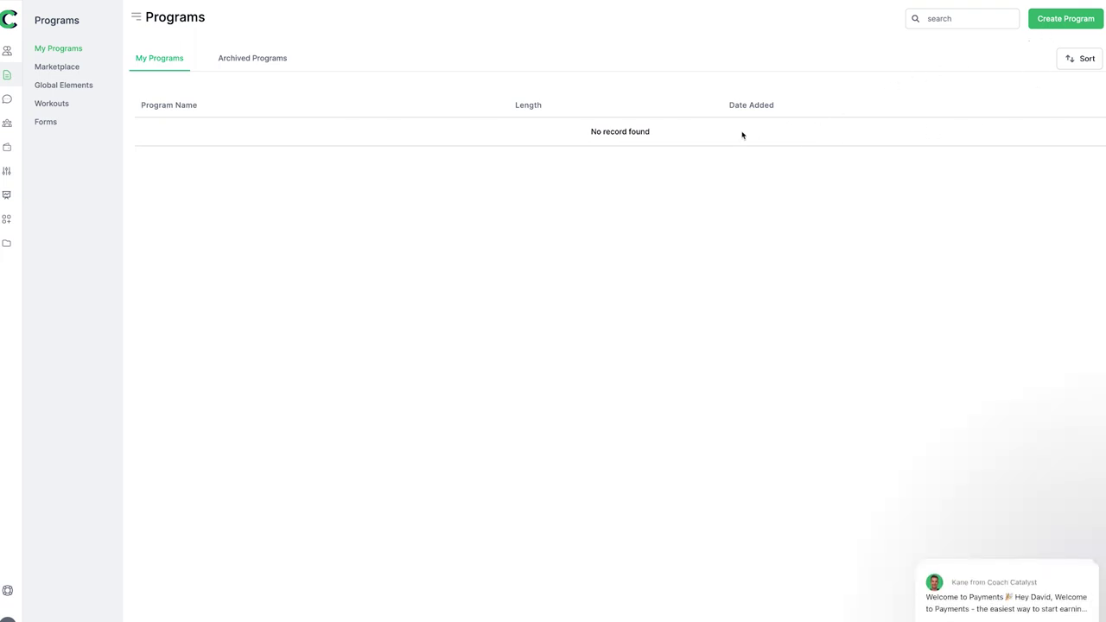
{"action": "left_click", "coordinate": [1059, 19]}
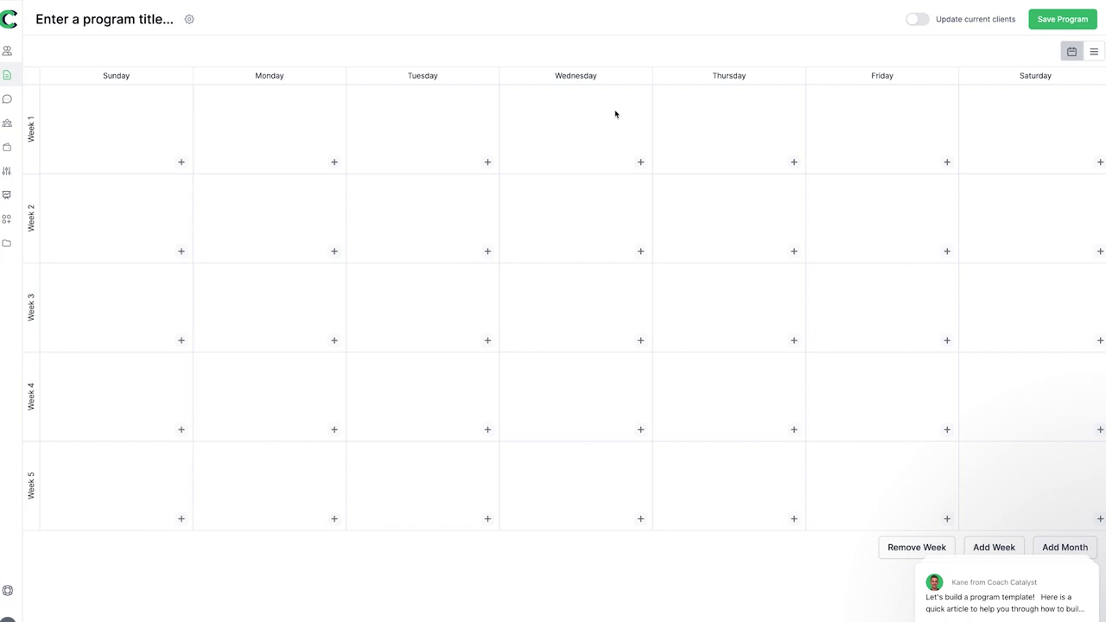
{"action": "left_click", "coordinate": [333, 162]}
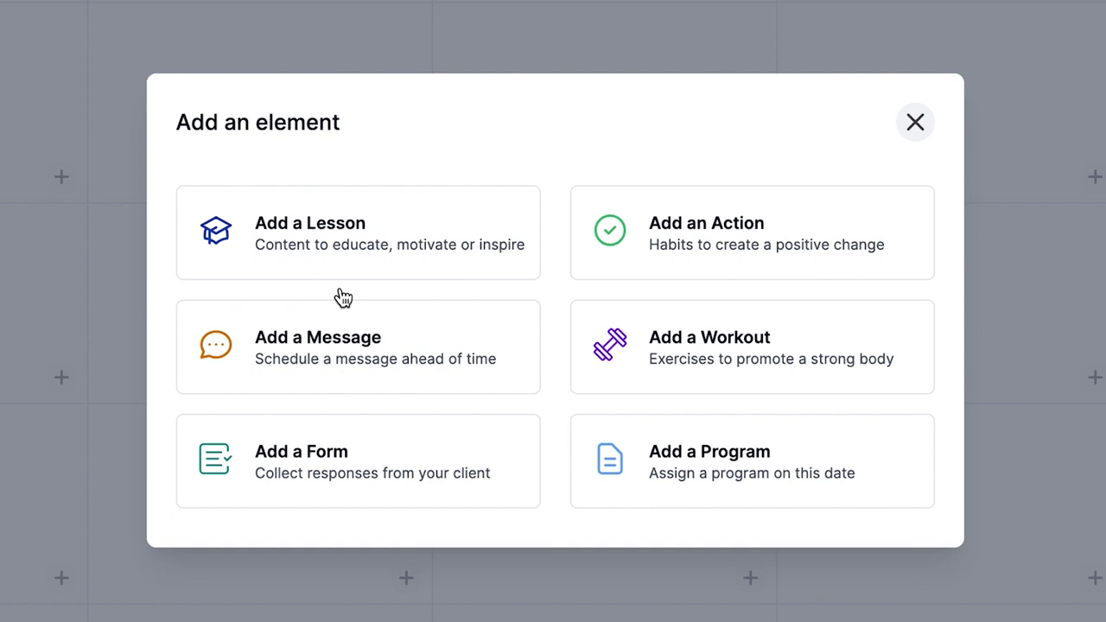
{"action": "left_click", "coordinate": [362, 227]}
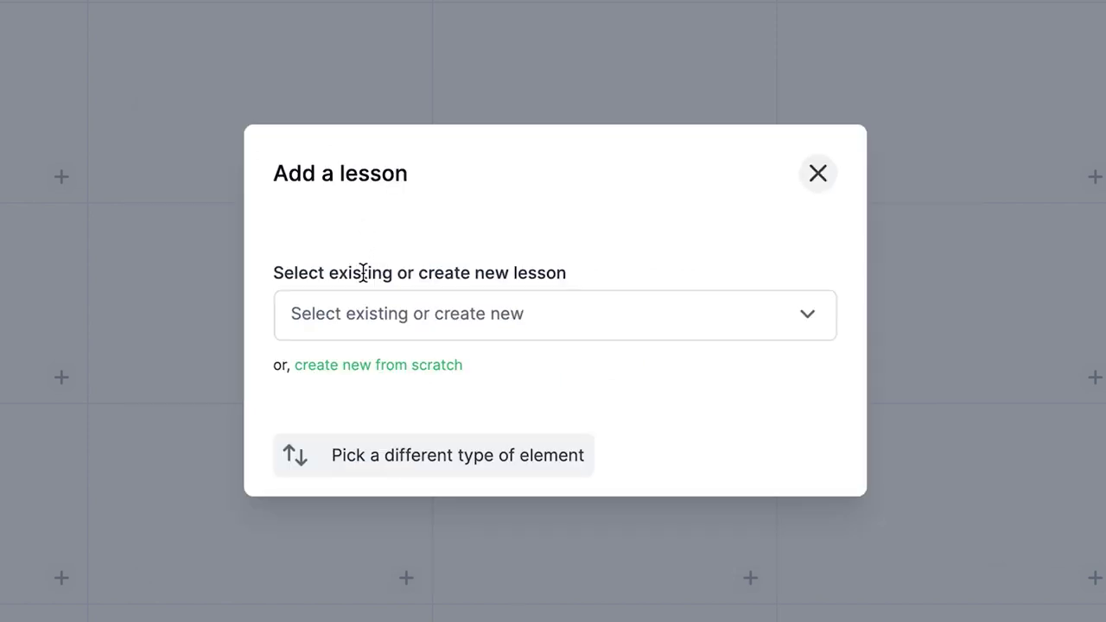
{"action": "left_click", "coordinate": [434, 311]}
{"action": "left_click", "coordinate": [656, 394]}
{"action": "left_click", "coordinate": [358, 365]}
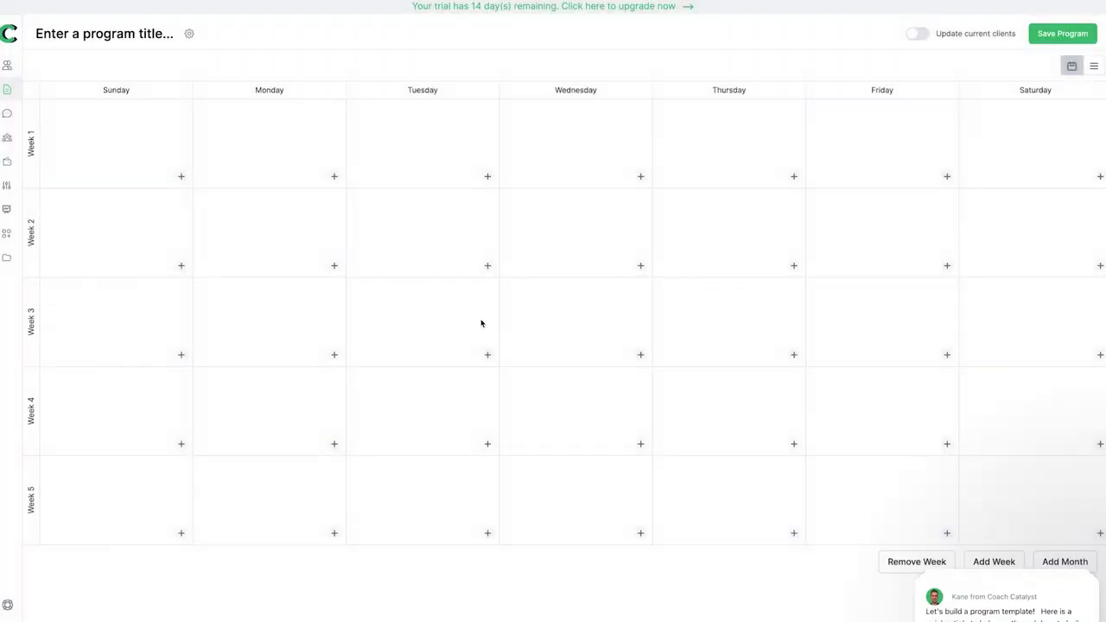
{"action": "left_click", "coordinate": [489, 177]}
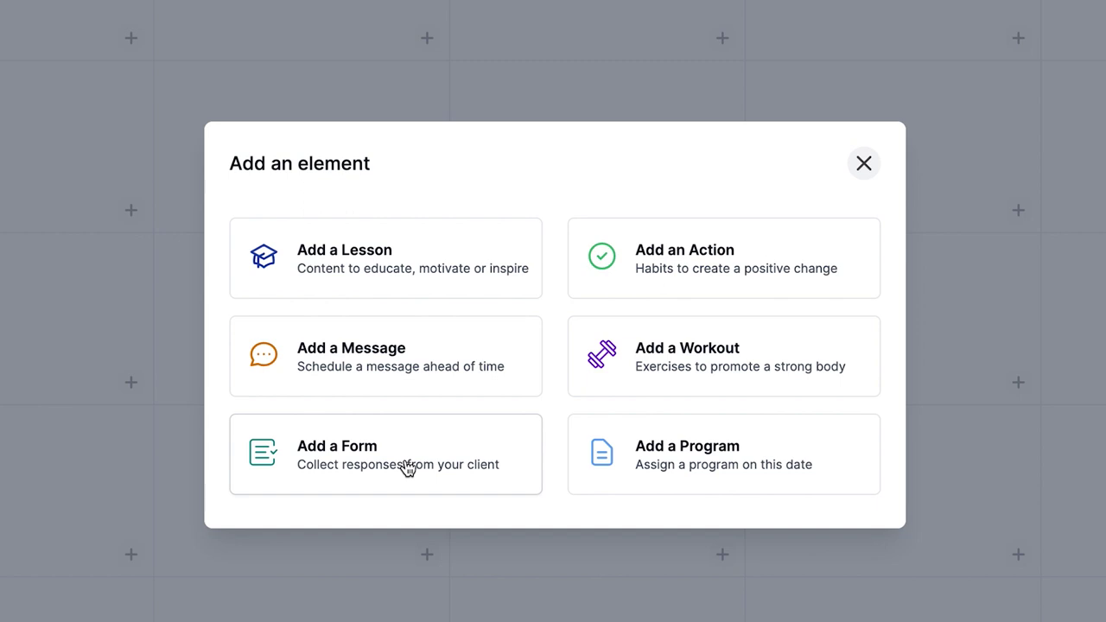
{"action": "left_click", "coordinate": [862, 165]}
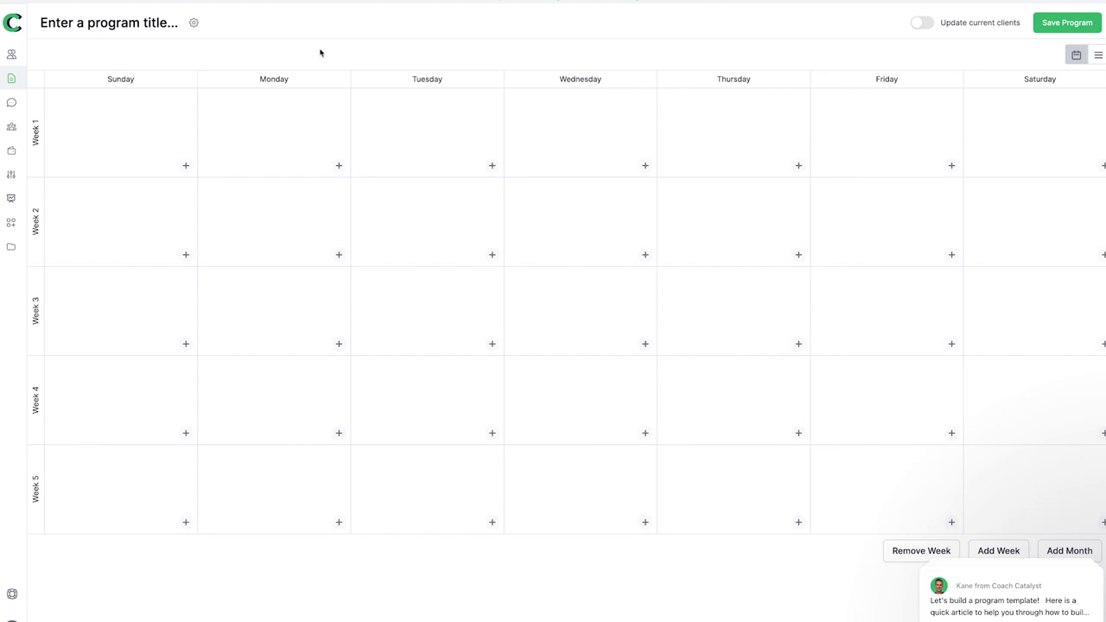
Review the message inbox, the communities area and the payment account setup
{"action": "left_click", "coordinate": [12, 104]}
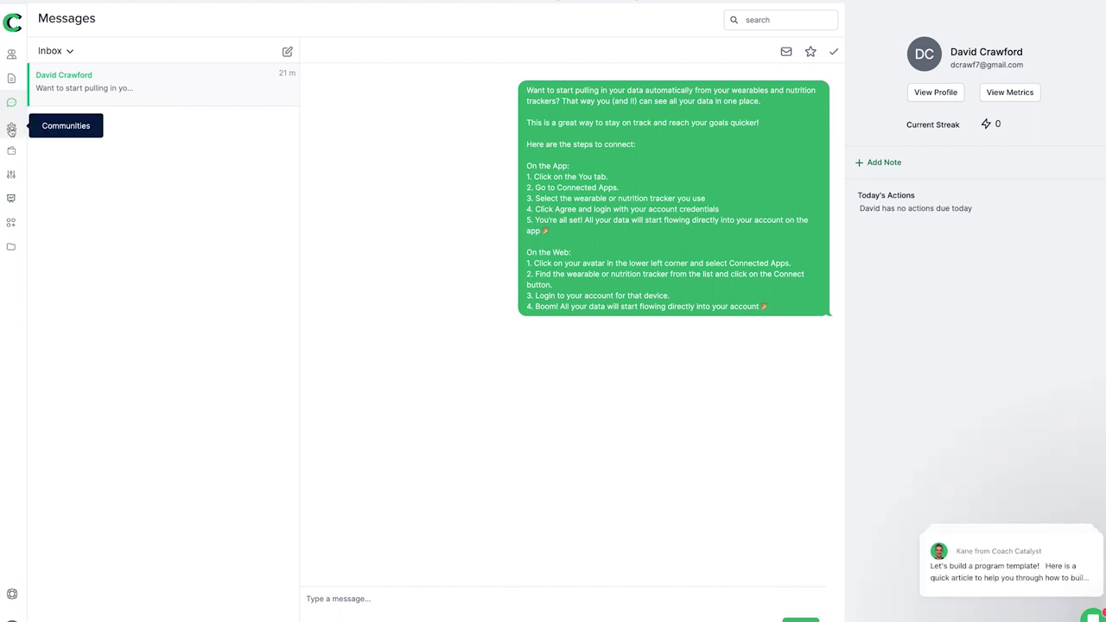
{"action": "left_click", "coordinate": [11, 130]}
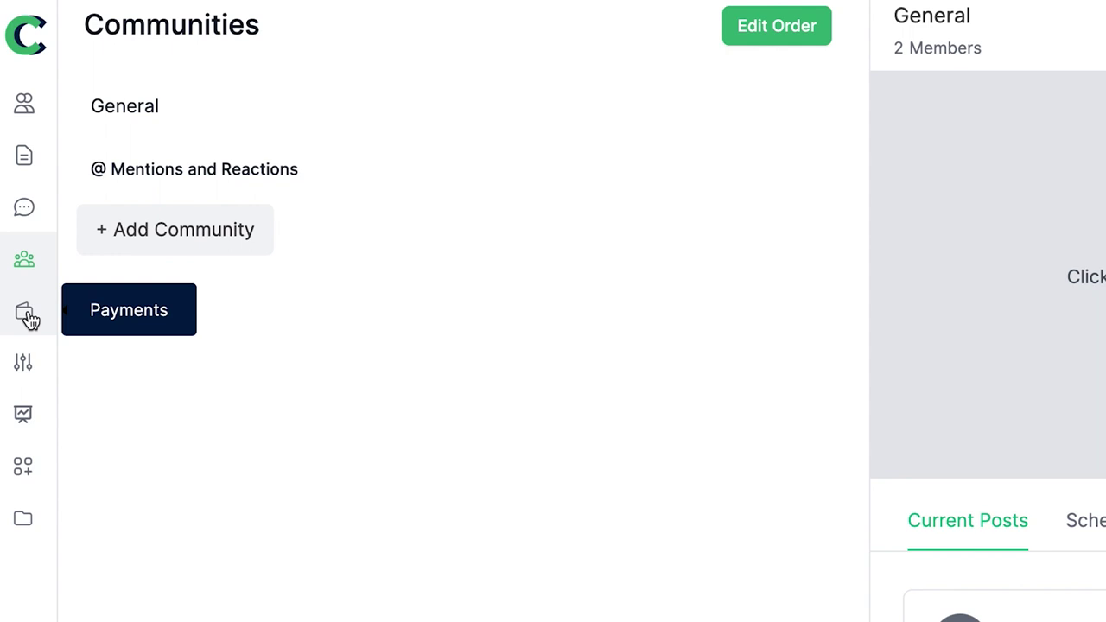
{"action": "left_click", "coordinate": [30, 320]}
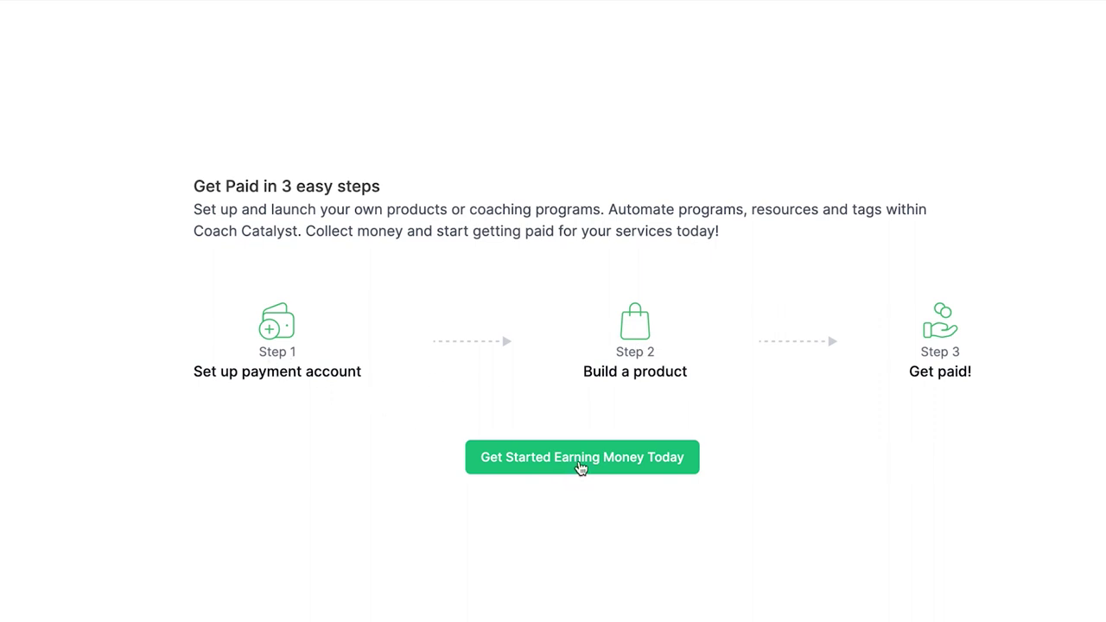
{"action": "left_click", "coordinate": [583, 466]}
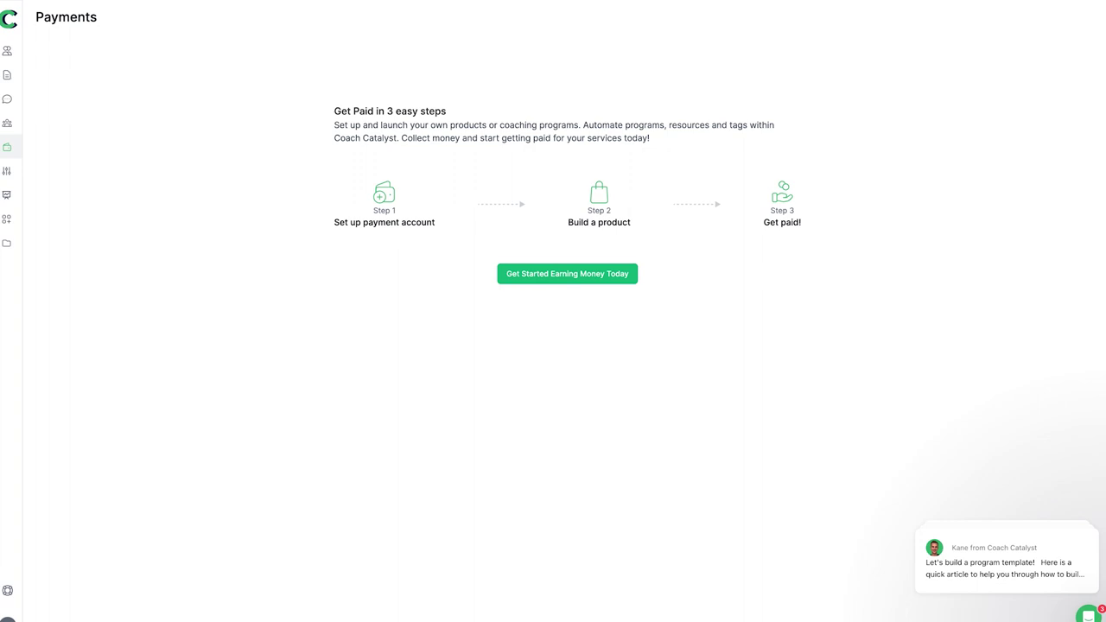
Select the first client for a report and examine the metrics the report can include
{"action": "left_click", "coordinate": [6, 171]}
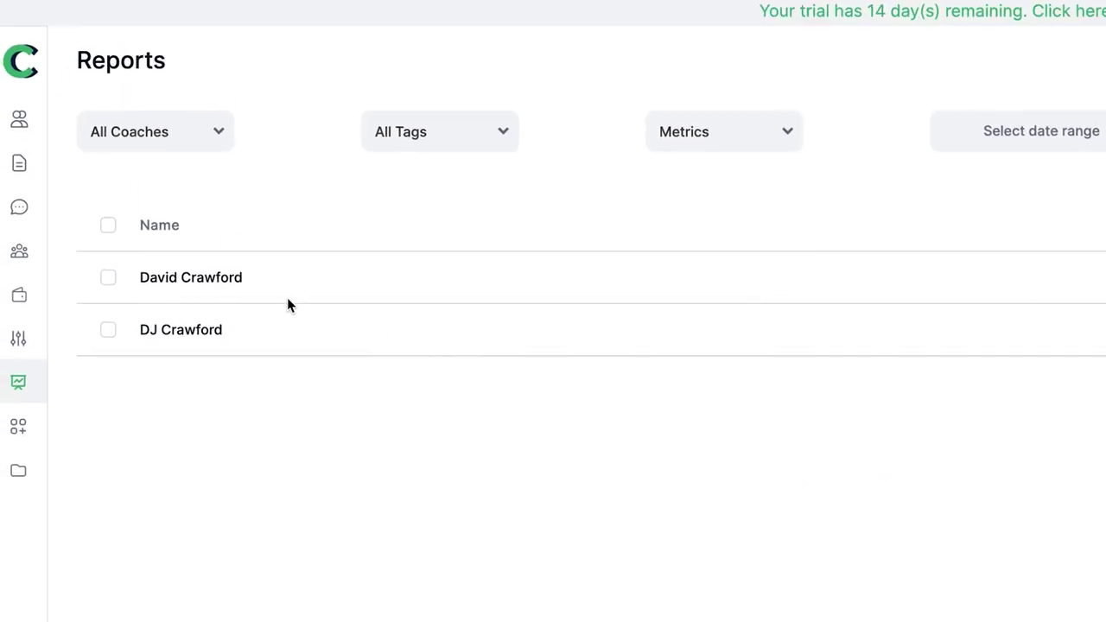
{"action": "left_click", "coordinate": [107, 278]}
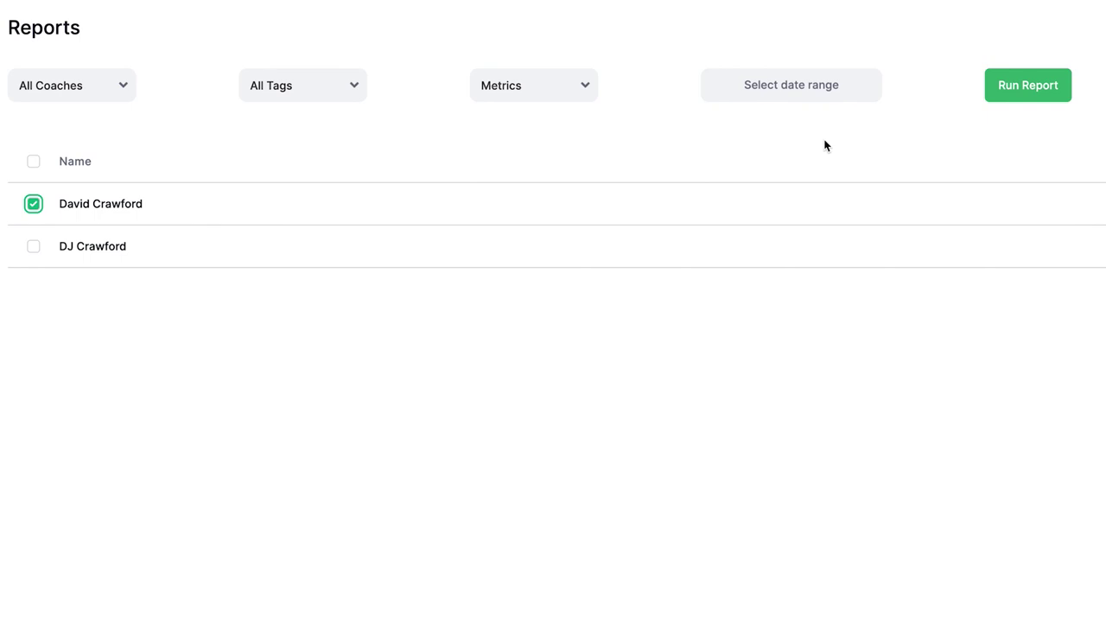
{"action": "left_click", "coordinate": [519, 90]}
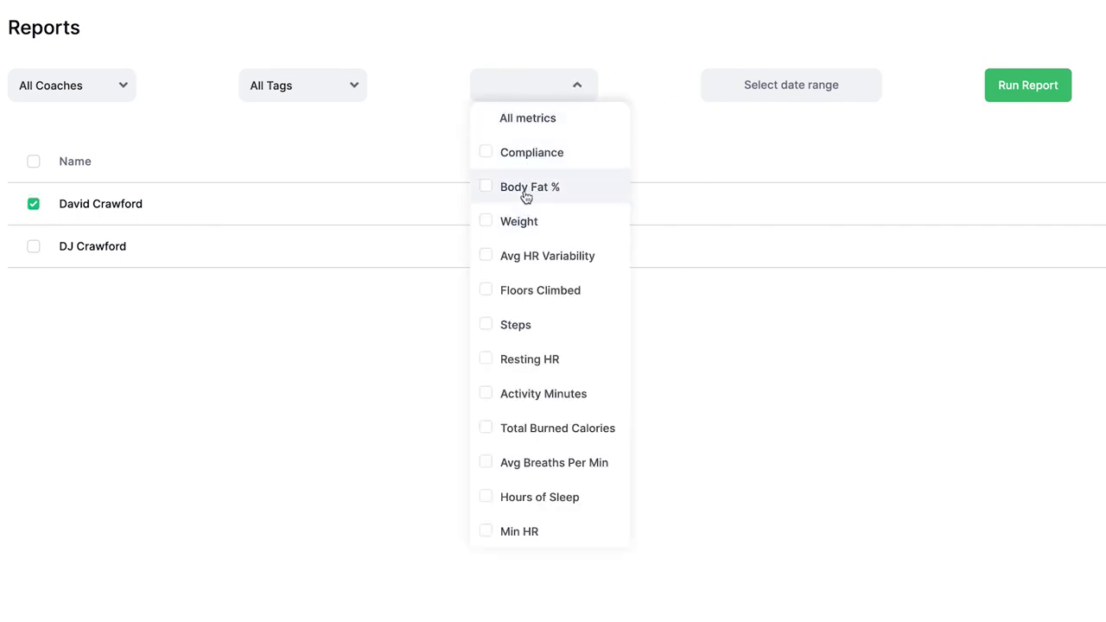
{"action": "left_click", "coordinate": [788, 427]}
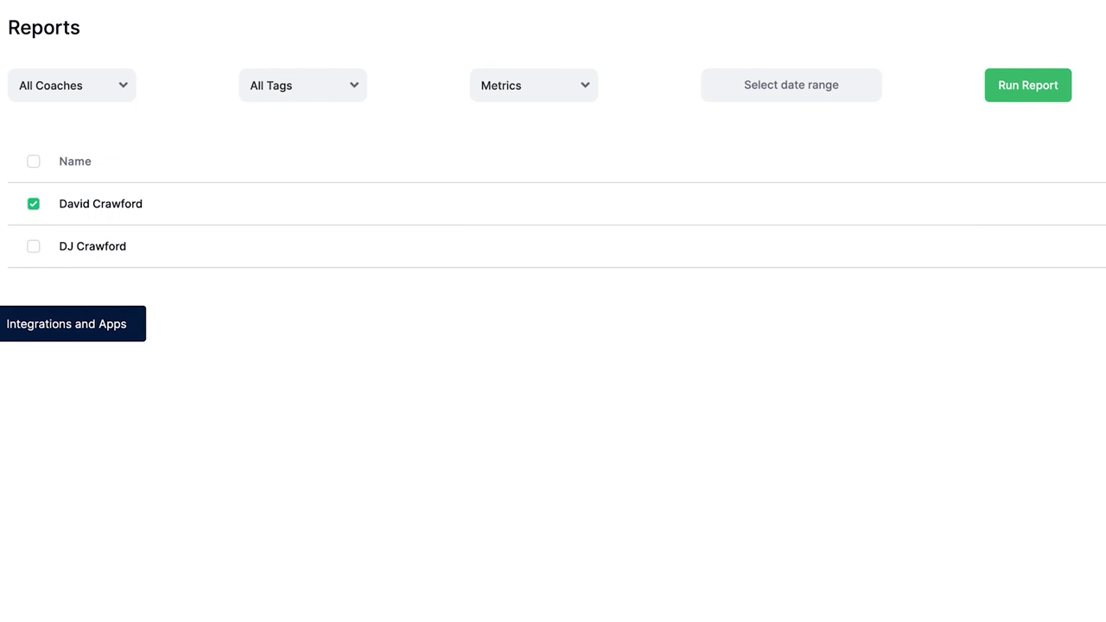
Review the available integrations and apps, including the details of the Nutrition integration
{"action": "left_click", "coordinate": [2, 328]}
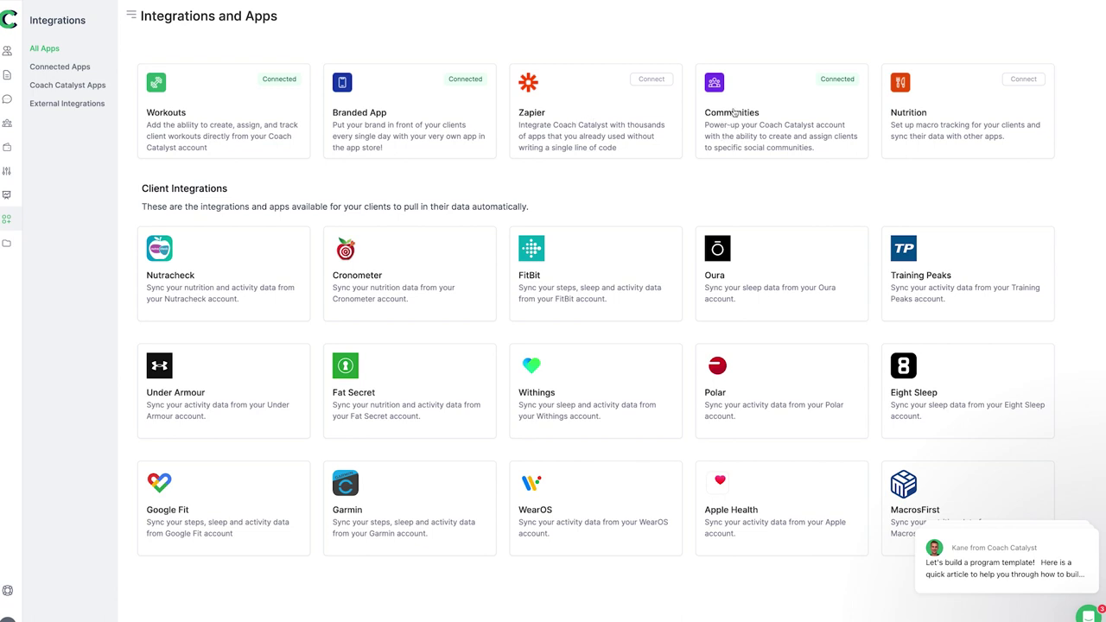
{"action": "left_click", "coordinate": [949, 126]}
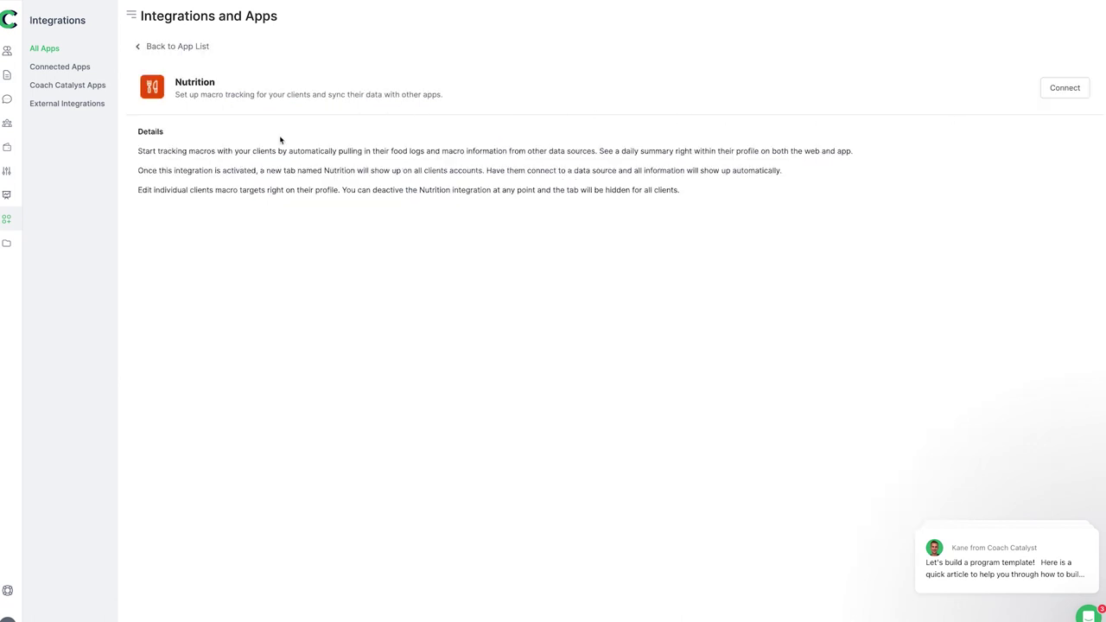
{"action": "left_click", "coordinate": [138, 48]}
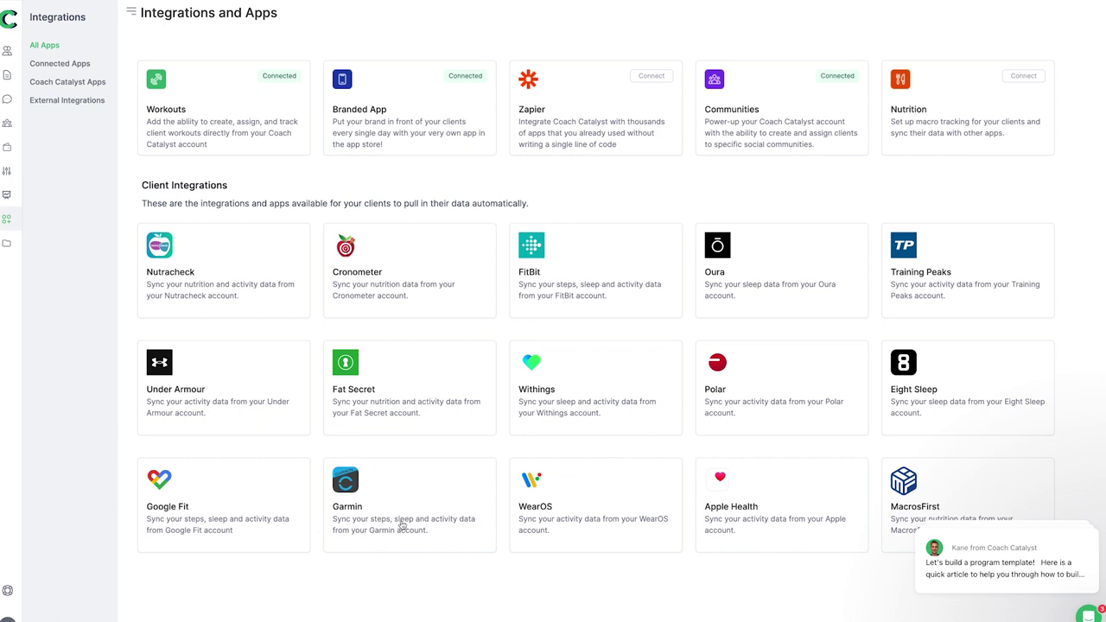
{"action": "scroll", "coordinate": [570, 522], "scroll_direction": "down", "scroll_amount": 1}
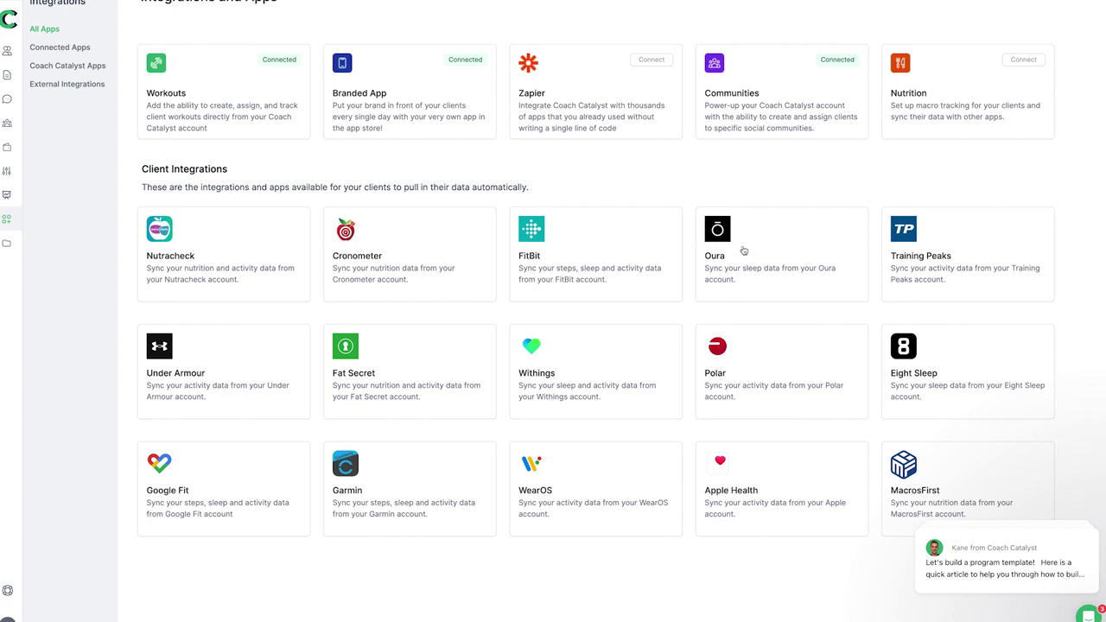
Examine the resource library and its new-folder form without creating a folder
{"action": "left_click", "coordinate": [6, 245]}
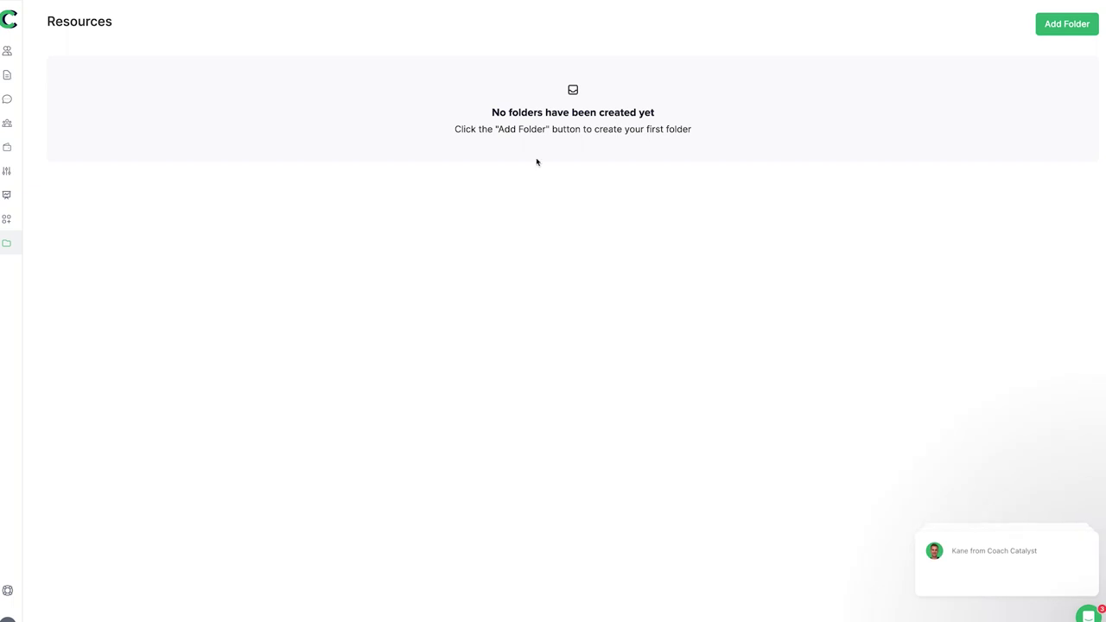
{"action": "left_click", "coordinate": [1046, 28]}
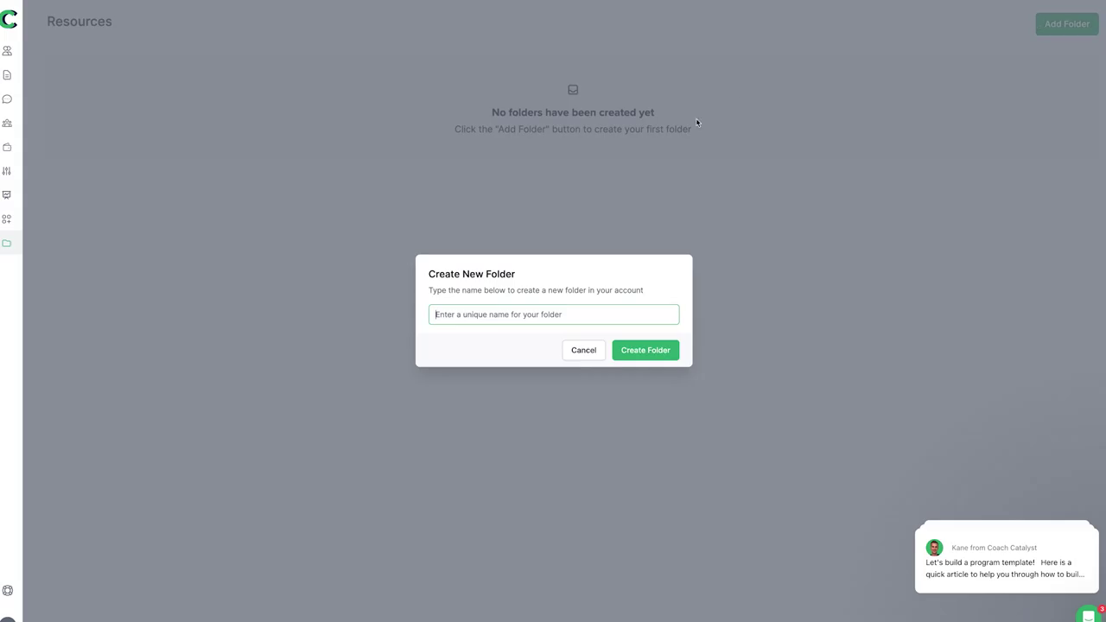
{"action": "left_click", "coordinate": [579, 348]}
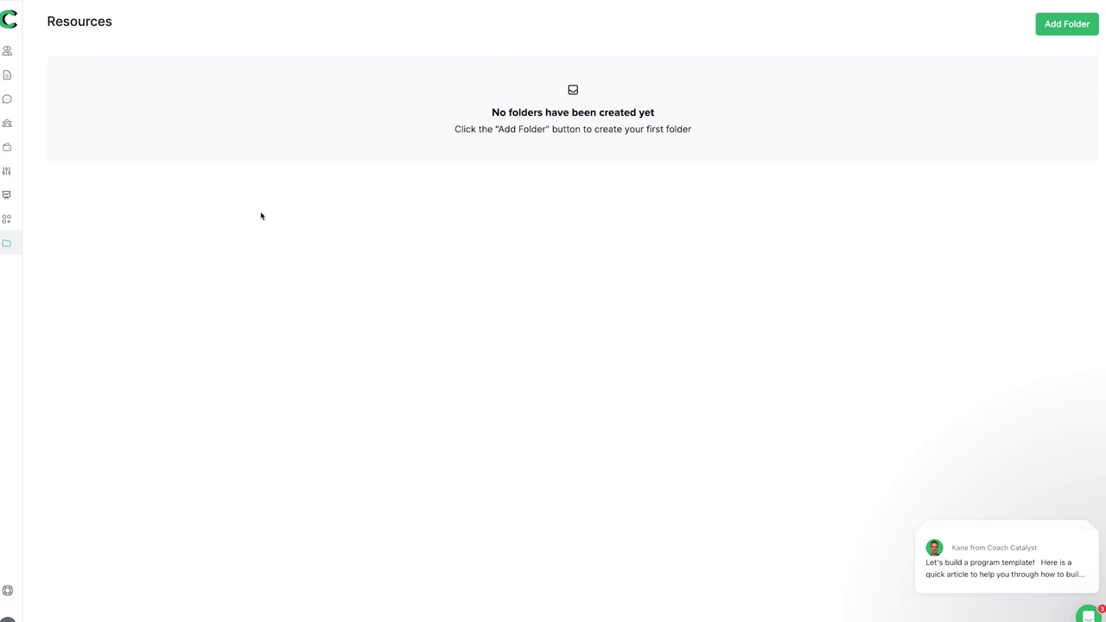
Open the second active client's profile and review the dashboard, journey calendar and programs
{"action": "left_click", "coordinate": [7, 57]}
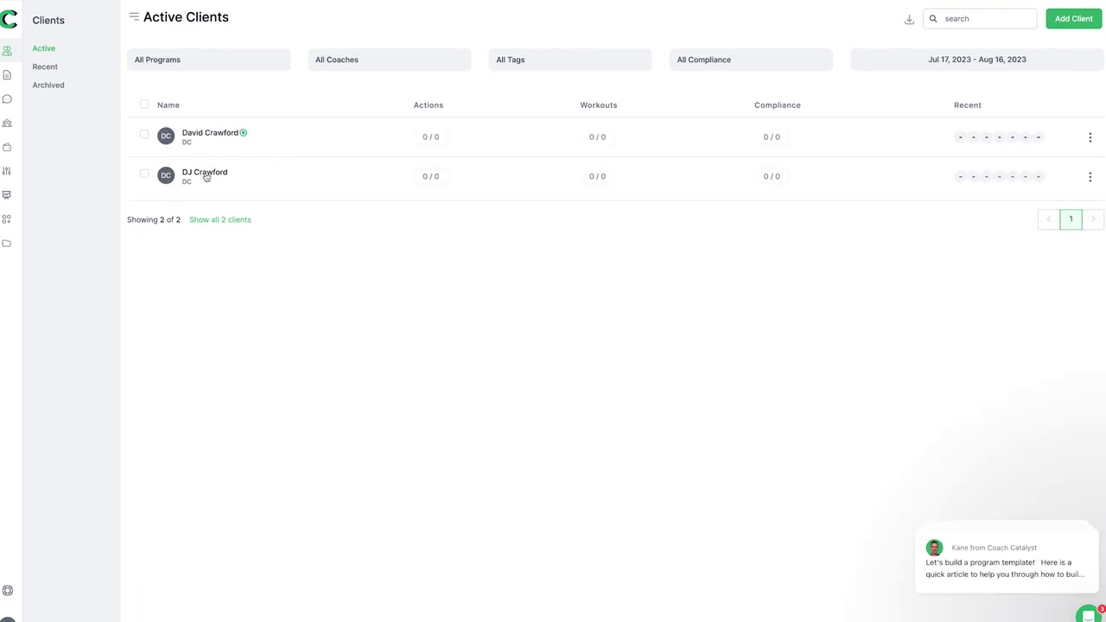
{"action": "left_click", "coordinate": [206, 174]}
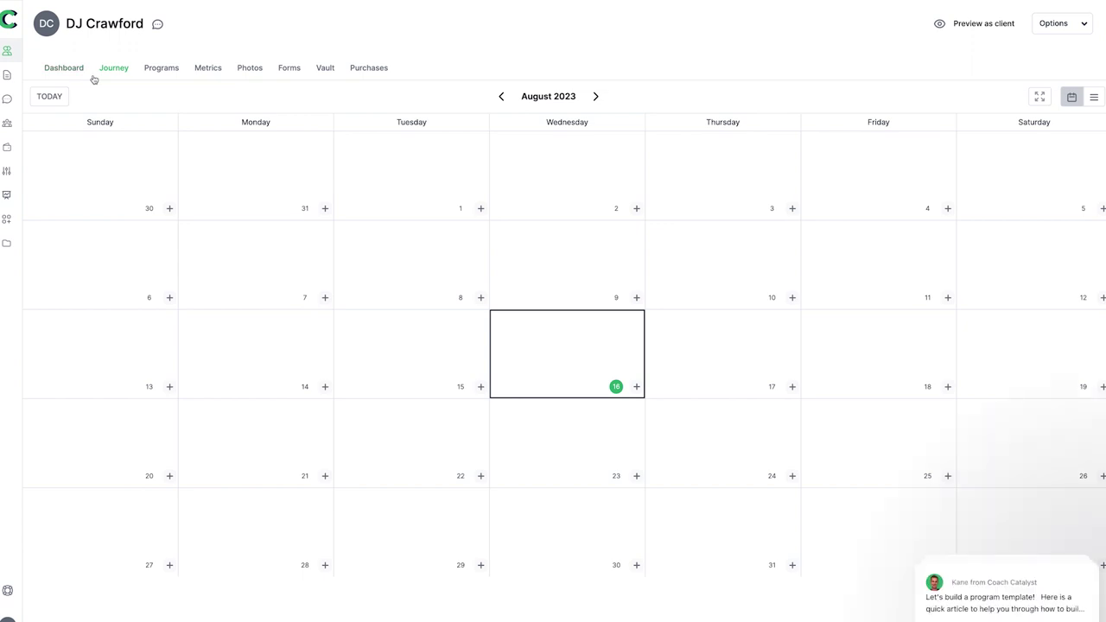
{"action": "left_click", "coordinate": [68, 73]}
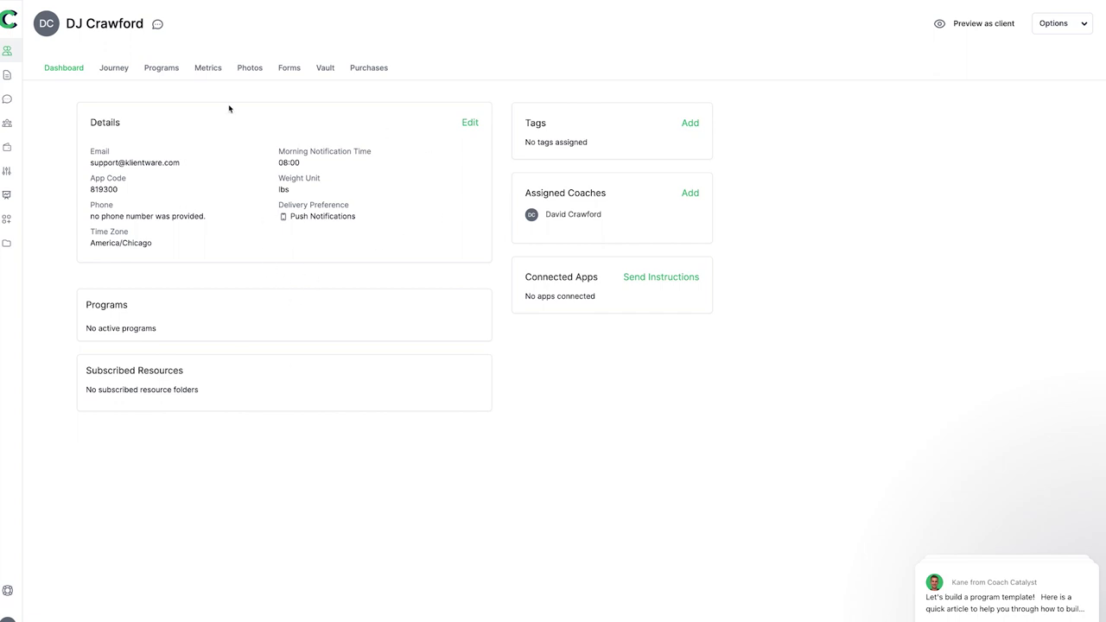
{"action": "left_click", "coordinate": [119, 72]}
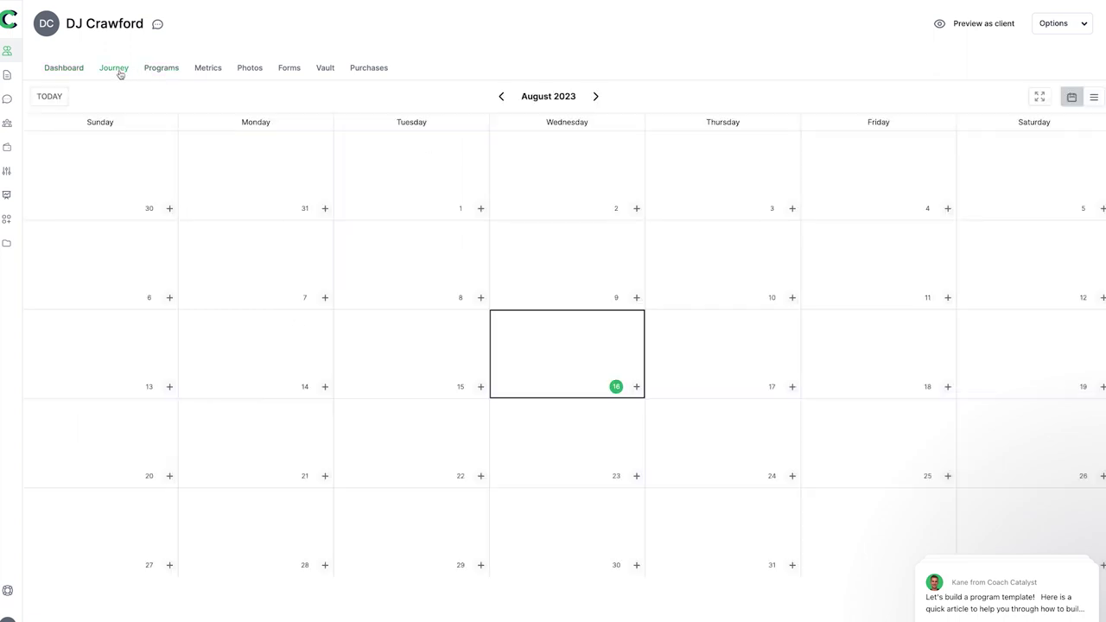
{"action": "left_click", "coordinate": [161, 72]}
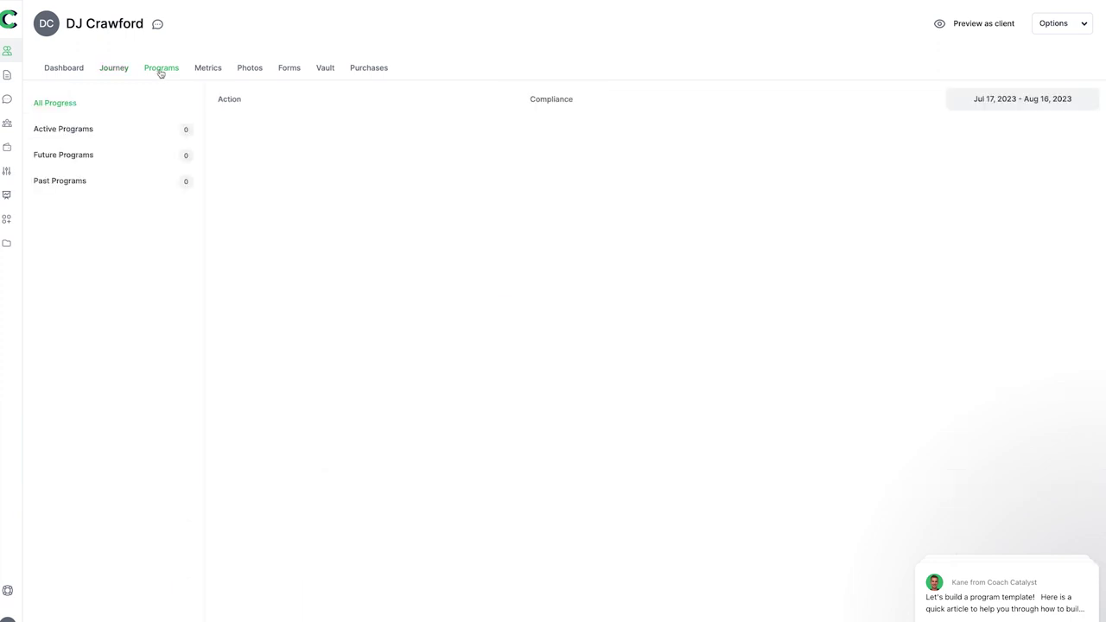
Review the client's metrics, progress photos, form submissions, vault and purchases
{"action": "left_click", "coordinate": [206, 72]}
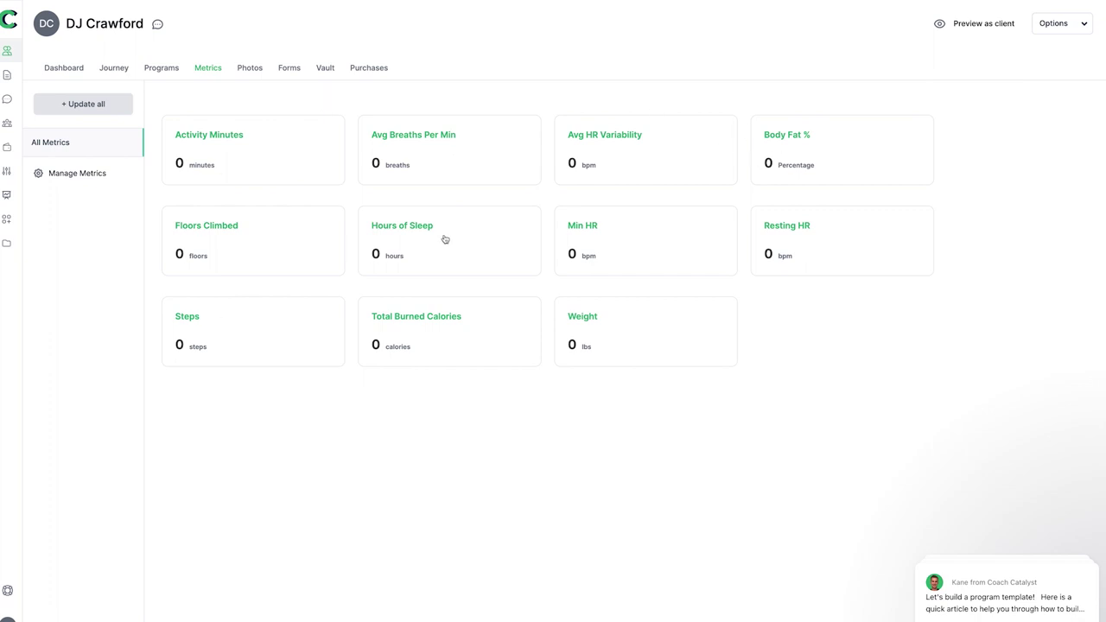
{"action": "left_click", "coordinate": [254, 73]}
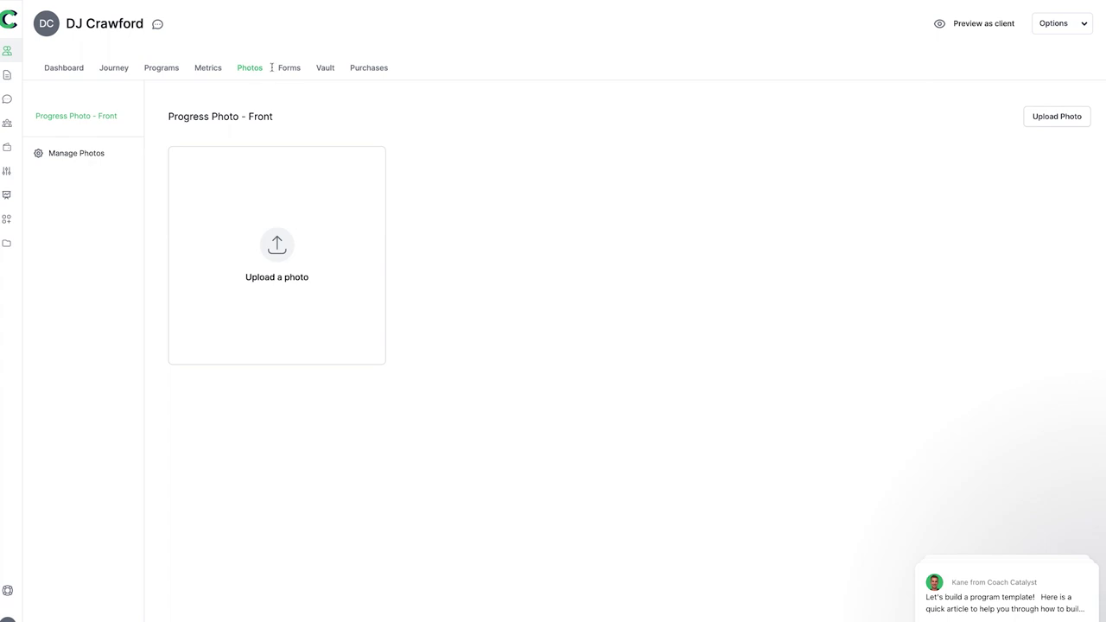
{"action": "left_click", "coordinate": [293, 72]}
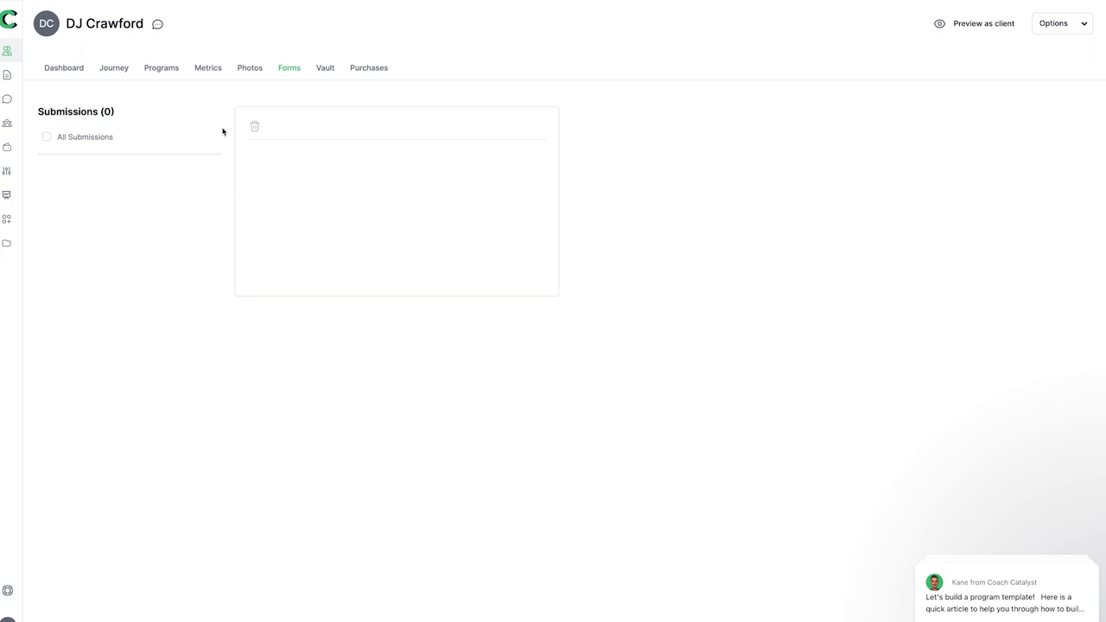
{"action": "left_click", "coordinate": [328, 69]}
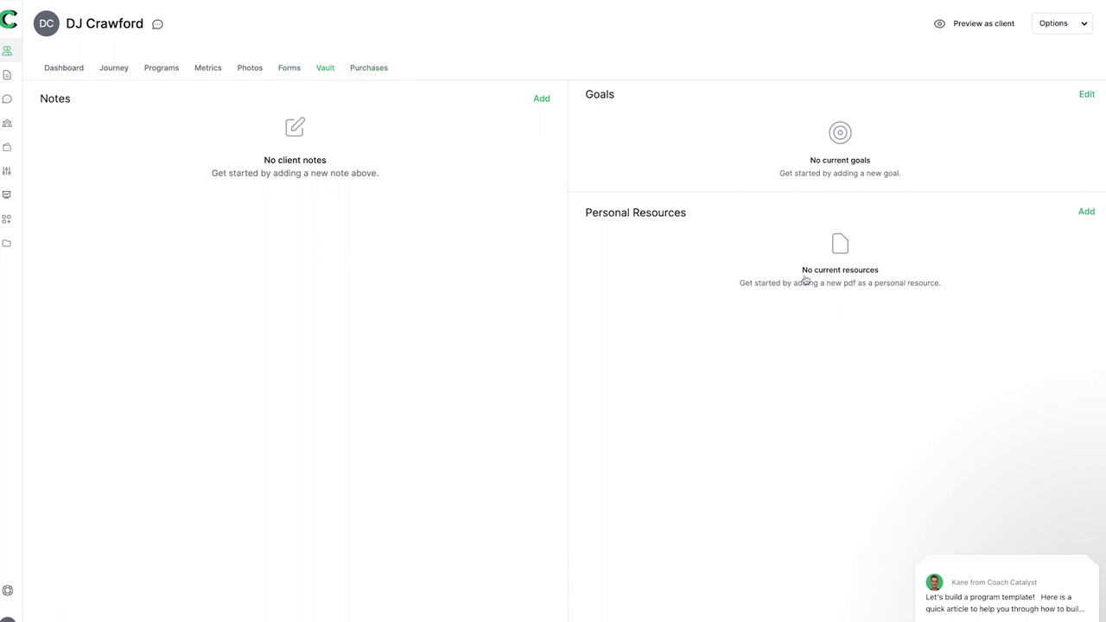
{"action": "left_click", "coordinate": [370, 69]}
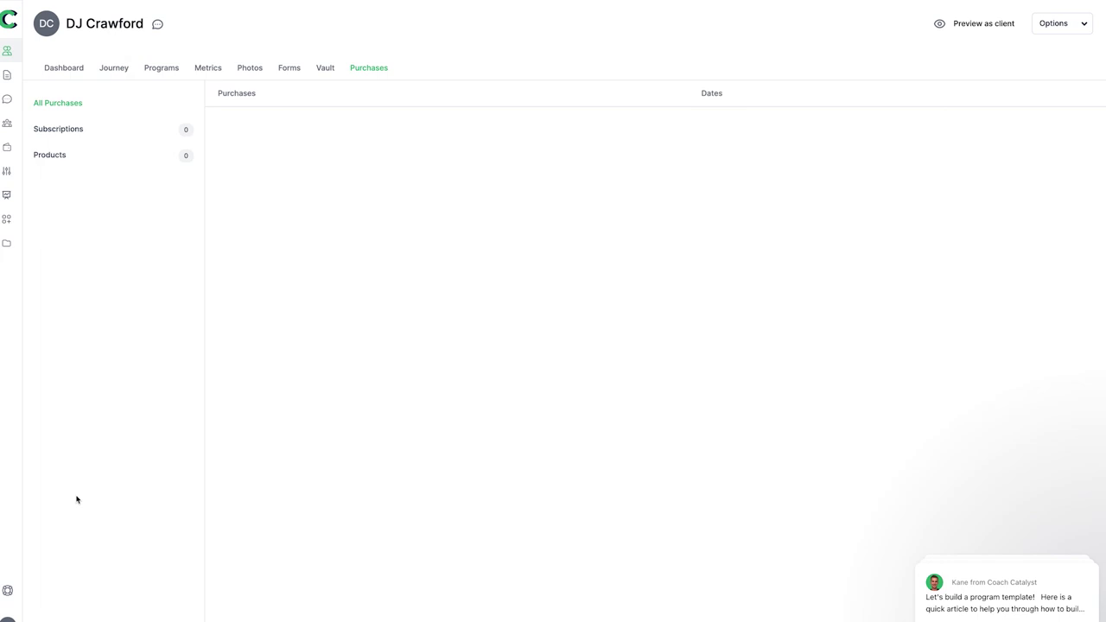
Browse the full list of ready-made programs in the program Marketplace
{"action": "left_click", "coordinate": [6, 54]}
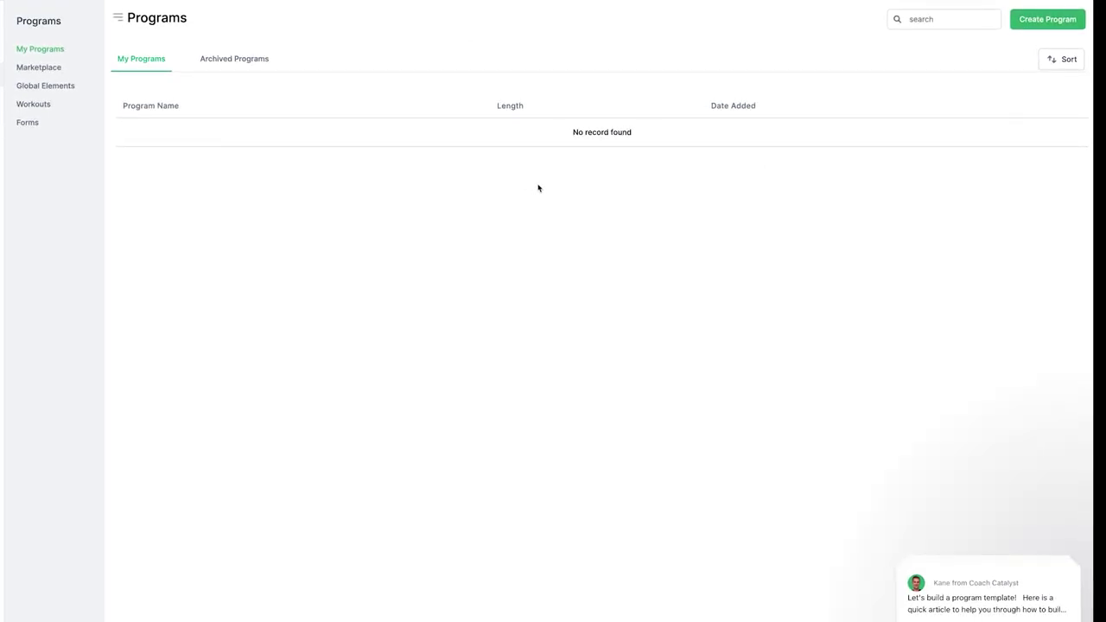
{"action": "left_click", "coordinate": [38, 69]}
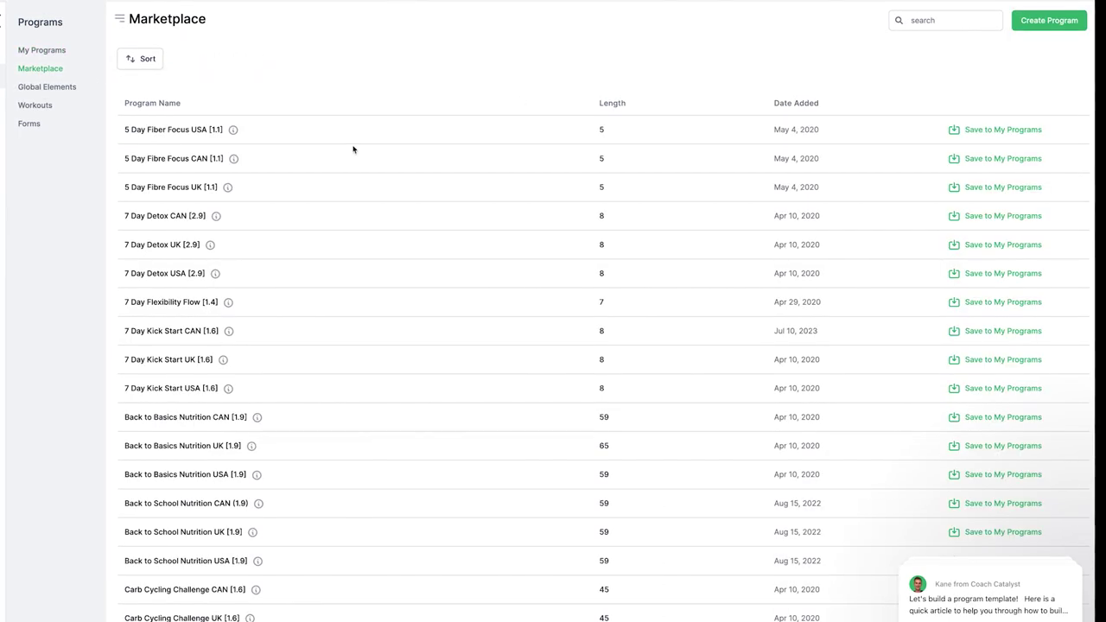
{"action": "scroll", "coordinate": [277, 149], "scroll_direction": "down", "scroll_amount": 2}
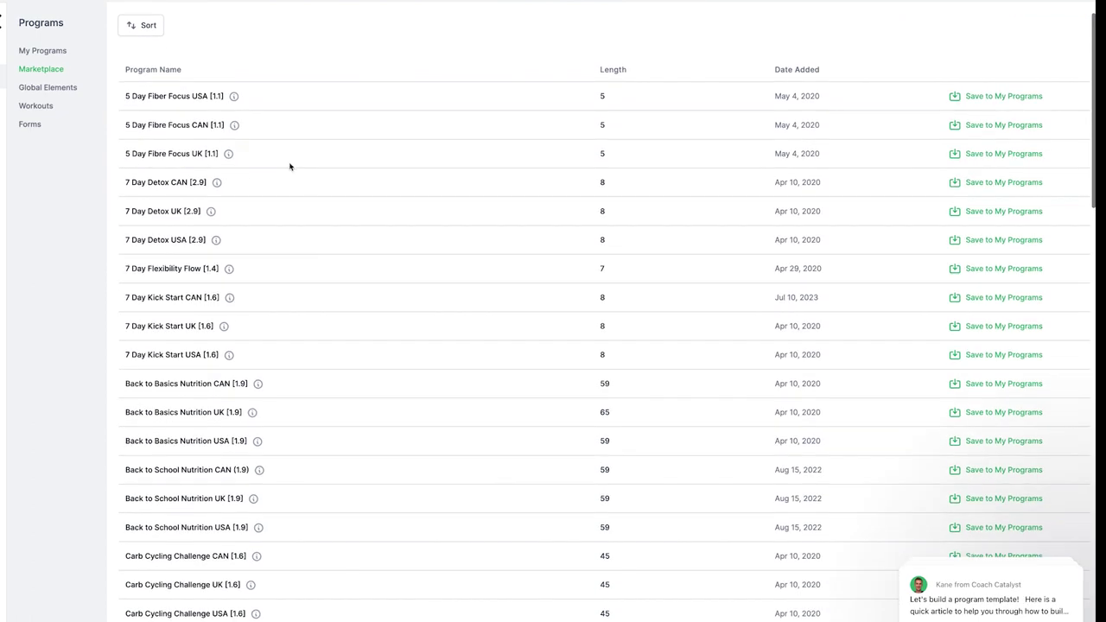
{"action": "scroll", "coordinate": [297, 168], "scroll_direction": "down", "scroll_amount": 4}
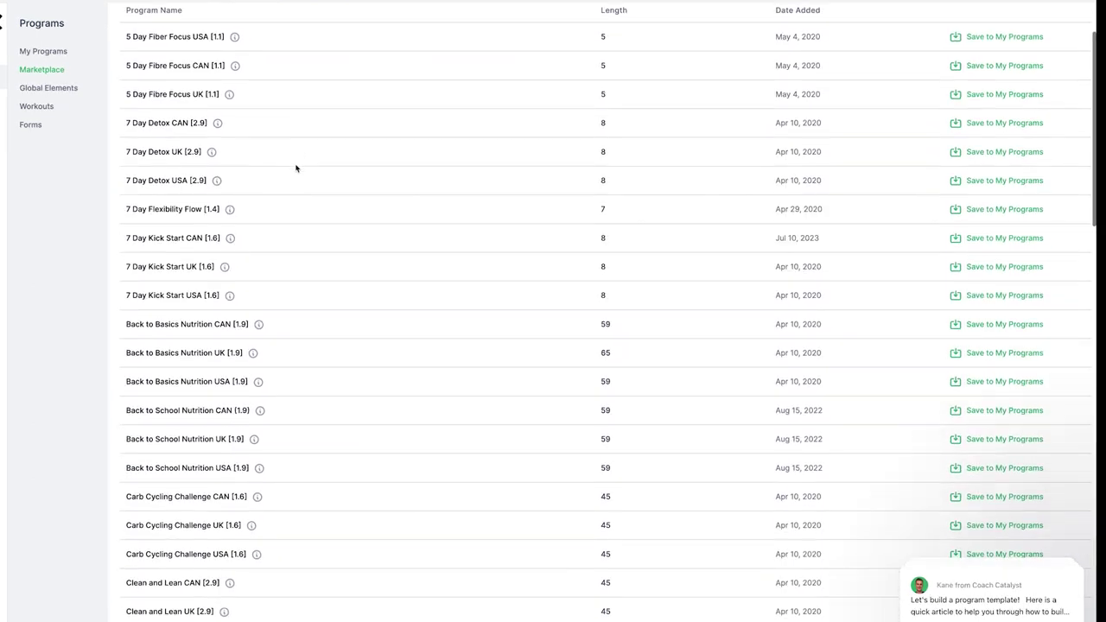
{"action": "scroll", "coordinate": [363, 176], "scroll_direction": "down", "scroll_amount": 18}
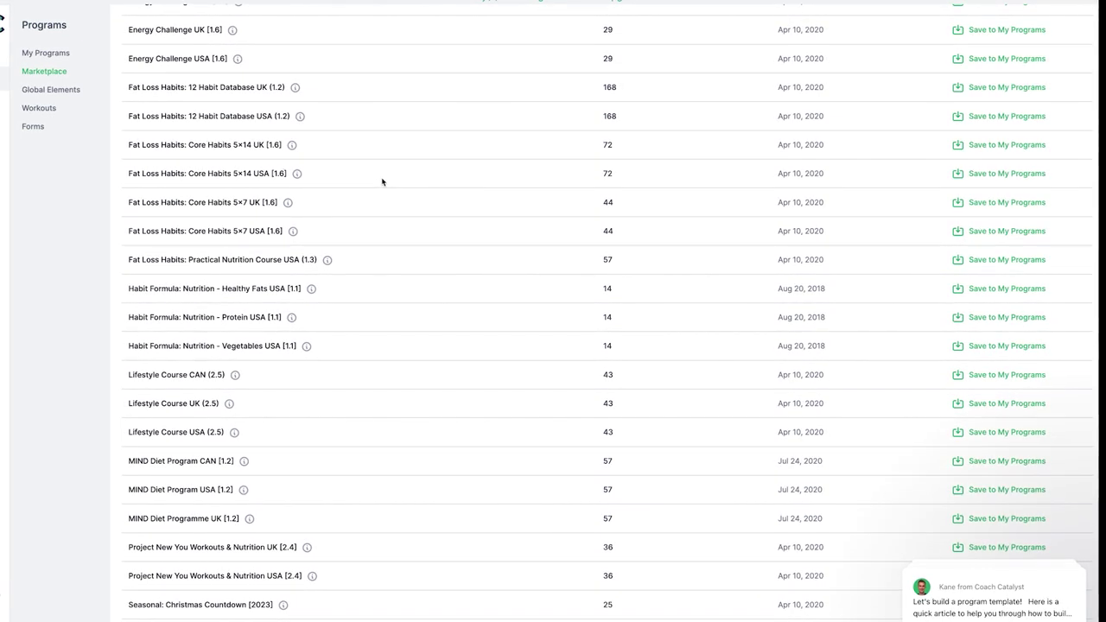
{"action": "scroll", "coordinate": [383, 181], "scroll_direction": "down", "scroll_amount": 12}
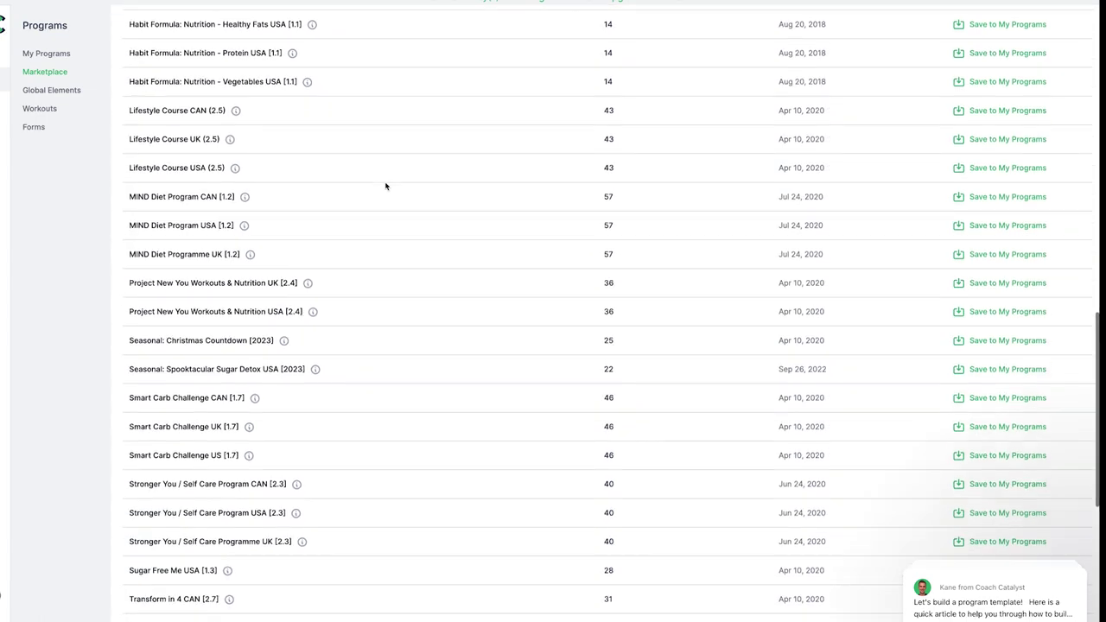
{"action": "scroll", "coordinate": [386, 187], "scroll_direction": "down", "scroll_amount": 13}
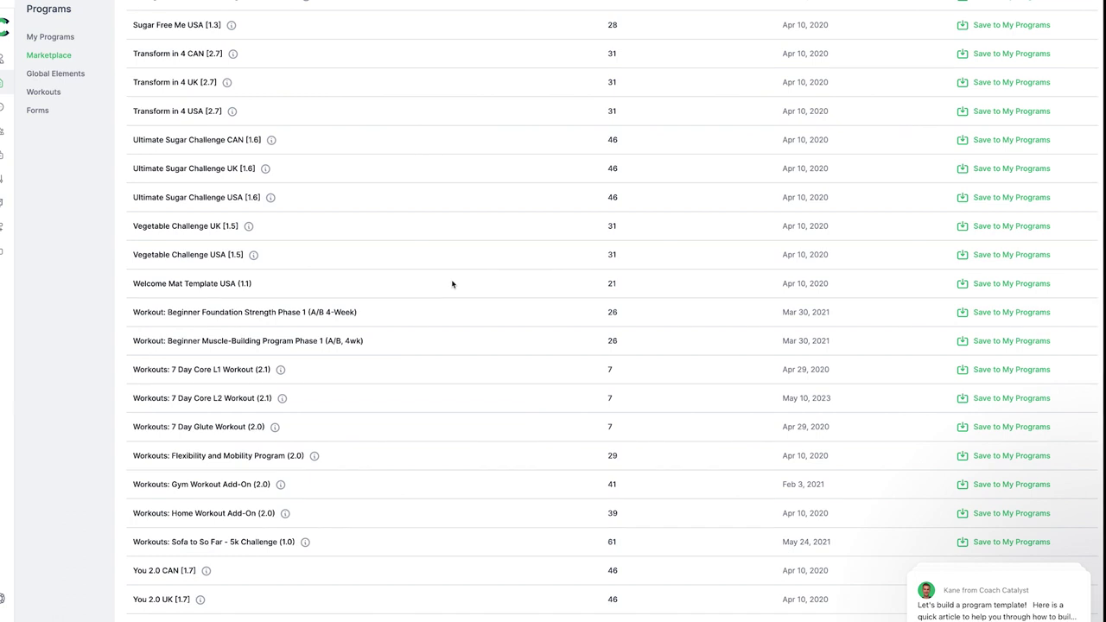
{"action": "scroll", "coordinate": [444, 288], "scroll_direction": "up", "scroll_amount": 10}
{"action": "scroll", "coordinate": [434, 294], "scroll_direction": "up", "scroll_amount": 7}
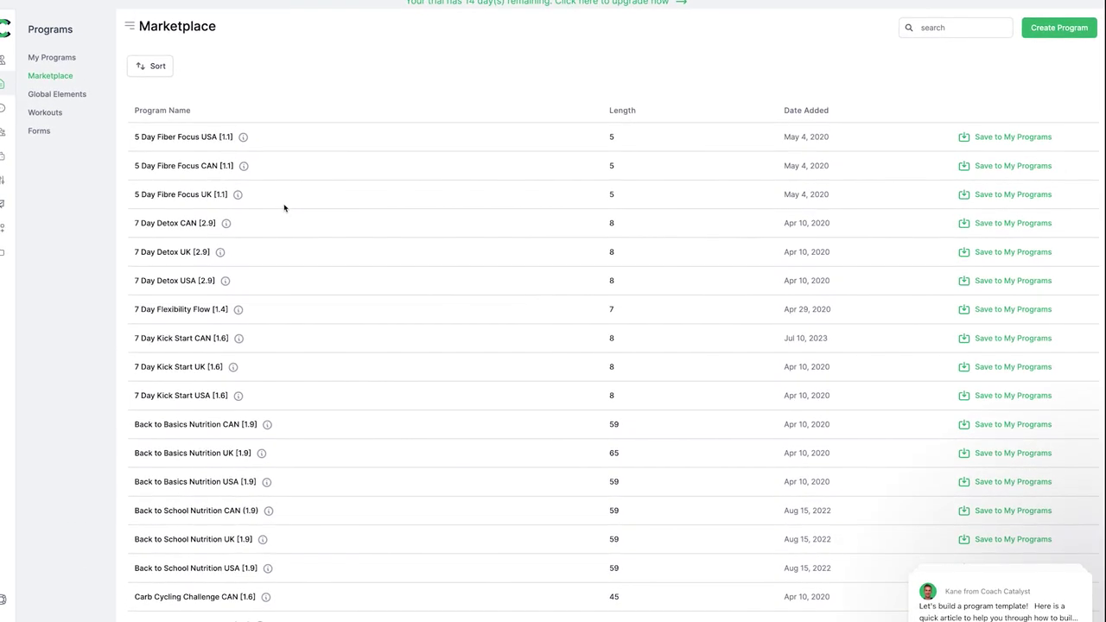
Review the Global Elements section and browse the exercise entries in the Workouts library
{"action": "left_click", "coordinate": [71, 95]}
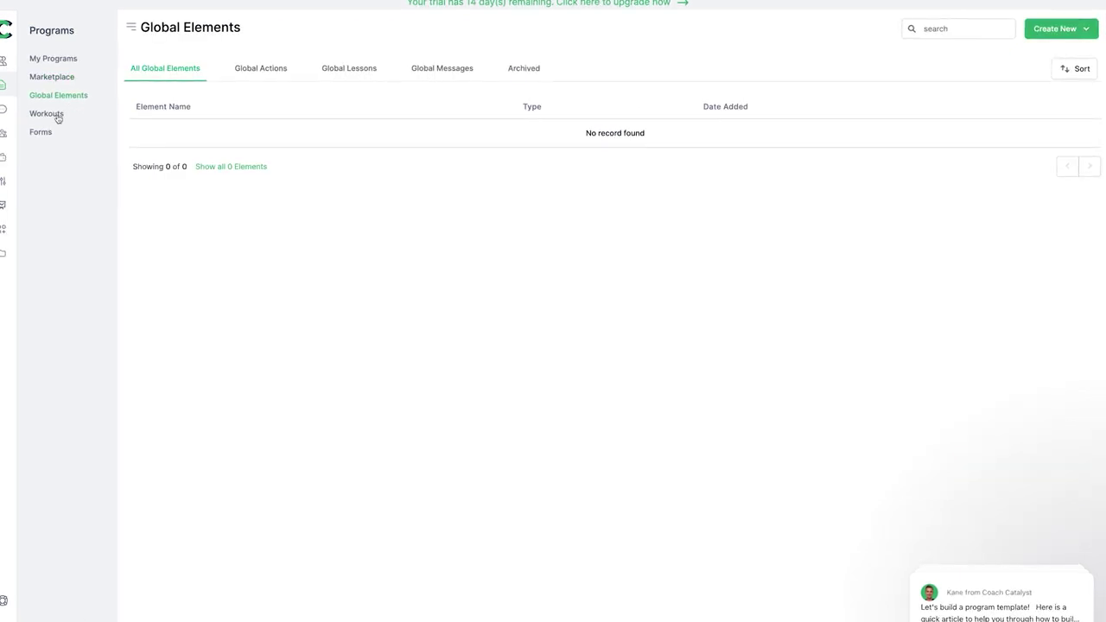
{"action": "left_click", "coordinate": [57, 115]}
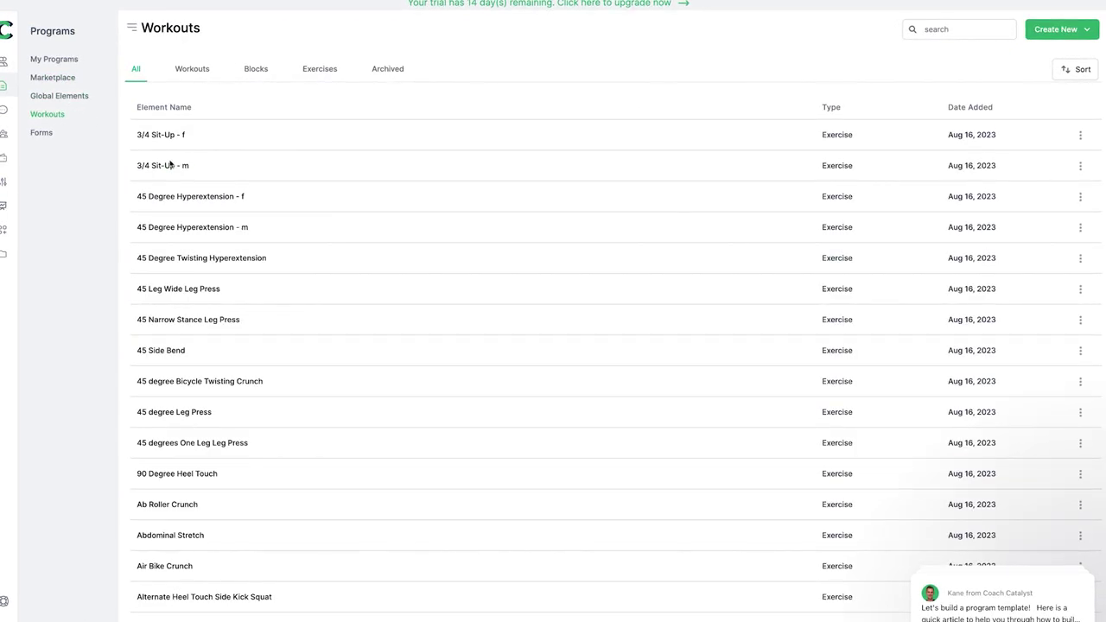
{"action": "scroll", "coordinate": [252, 150], "scroll_direction": "down", "scroll_amount": 3}
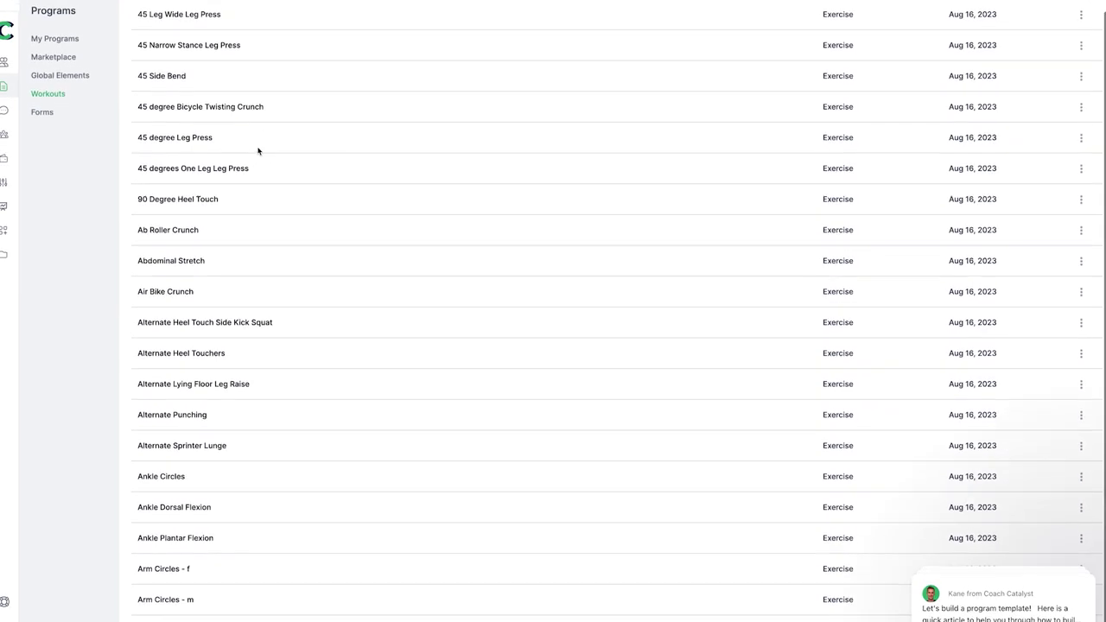
{"action": "scroll", "coordinate": [187, 168], "scroll_direction": "up", "scroll_amount": 3}
Examine the blank form builder under Forms and close it without adding a question
{"action": "left_click", "coordinate": [69, 136]}
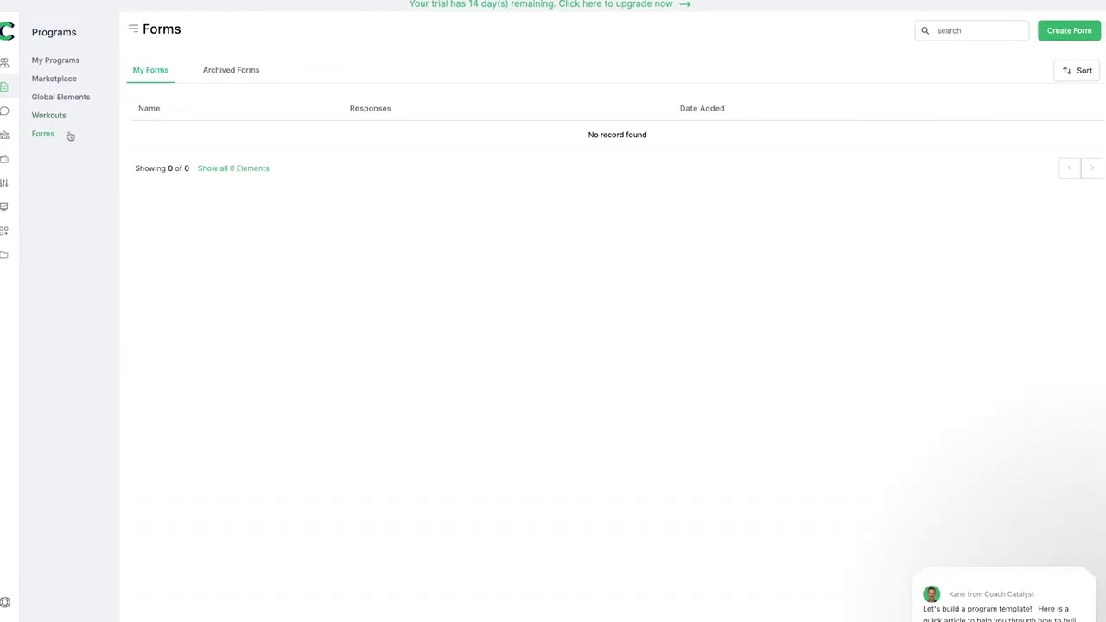
{"action": "left_click", "coordinate": [1047, 33]}
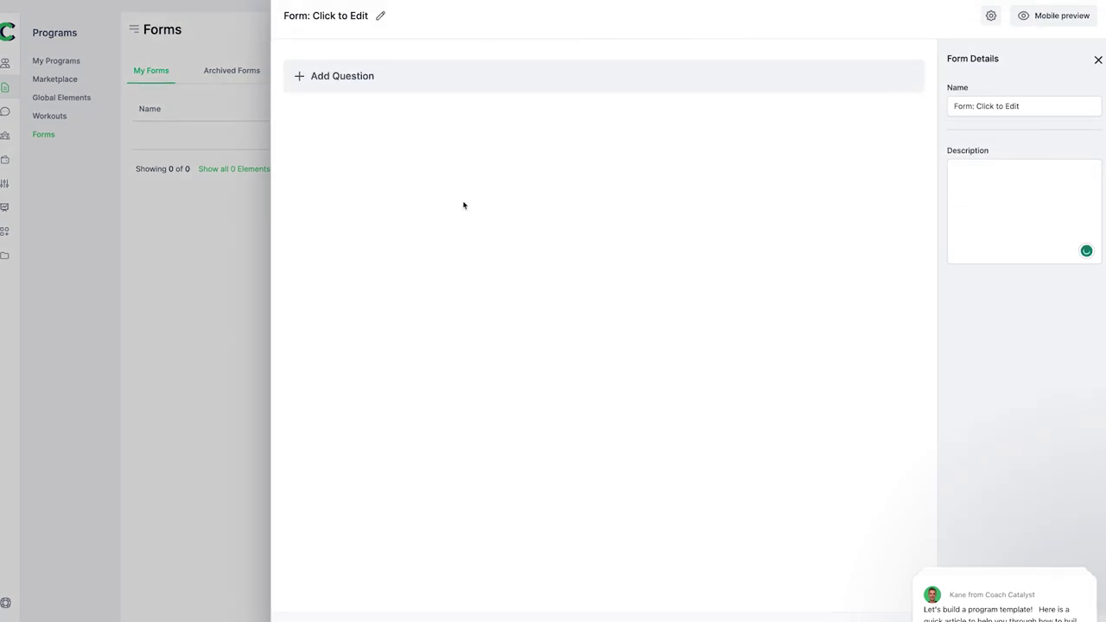
{"action": "left_click", "coordinate": [1099, 60]}
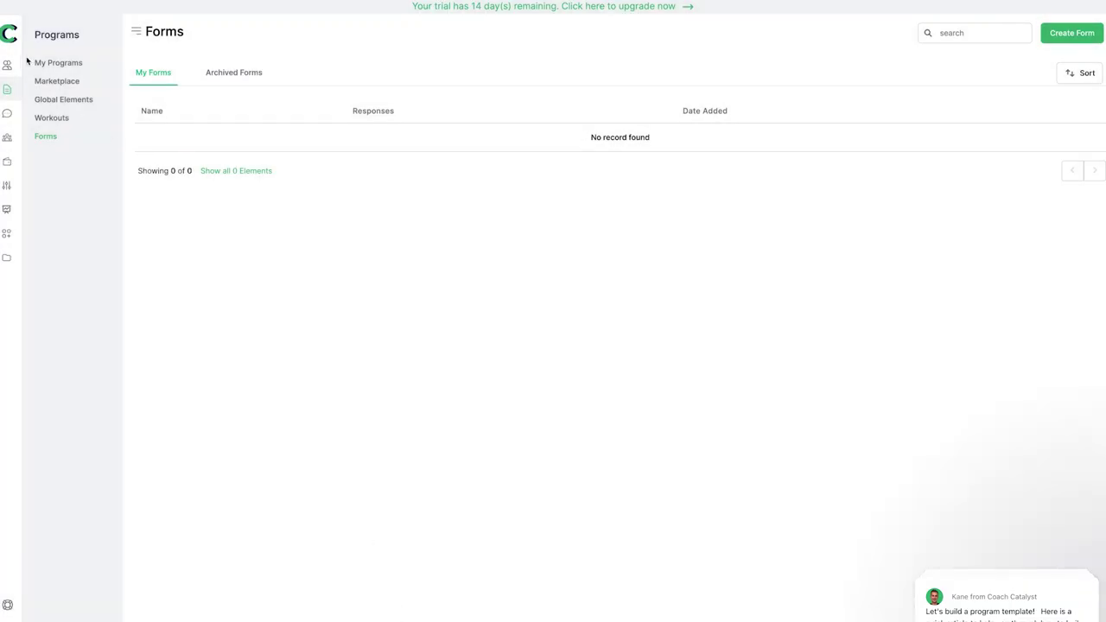
Return to the active clients list and review the support messenger's messages, help collections and news
{"action": "left_click", "coordinate": [9, 69]}
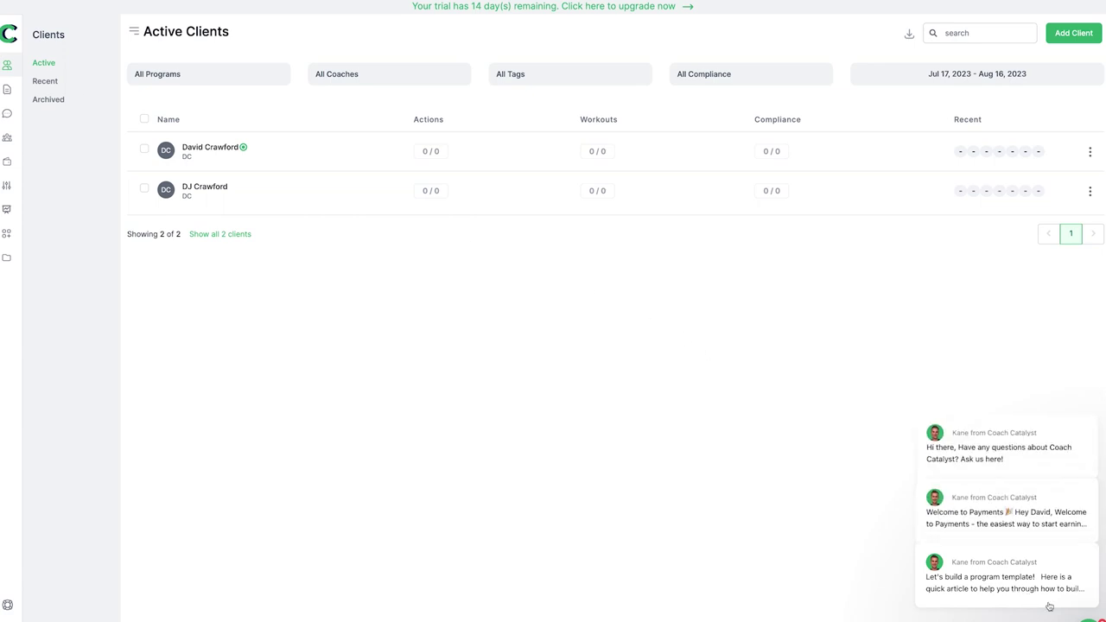
{"action": "left_click", "coordinate": [1002, 577]}
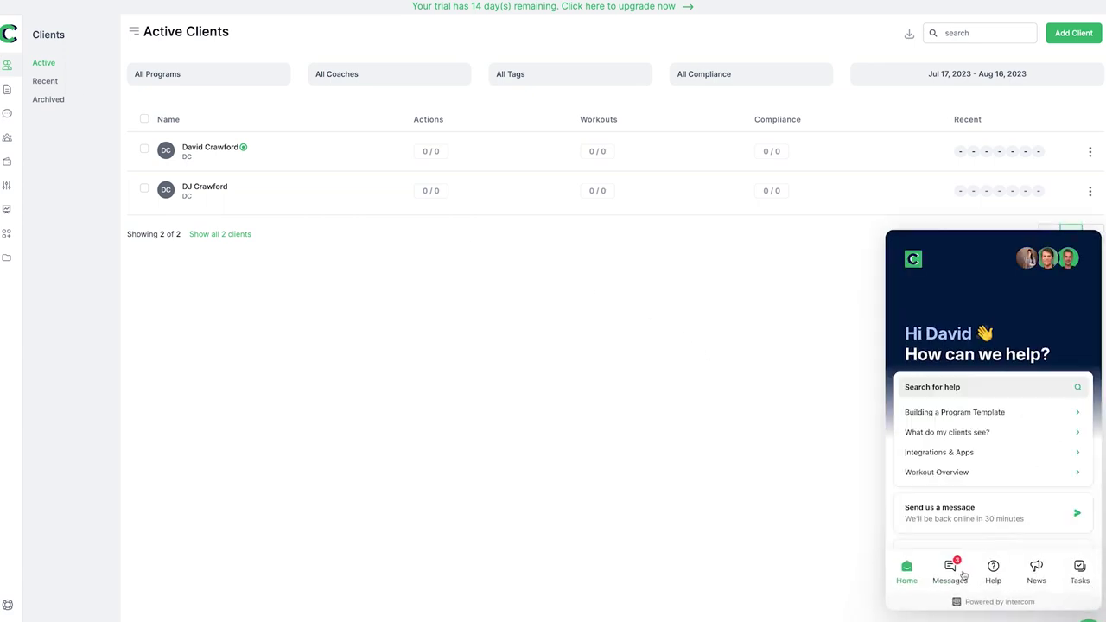
{"action": "left_click", "coordinate": [951, 573]}
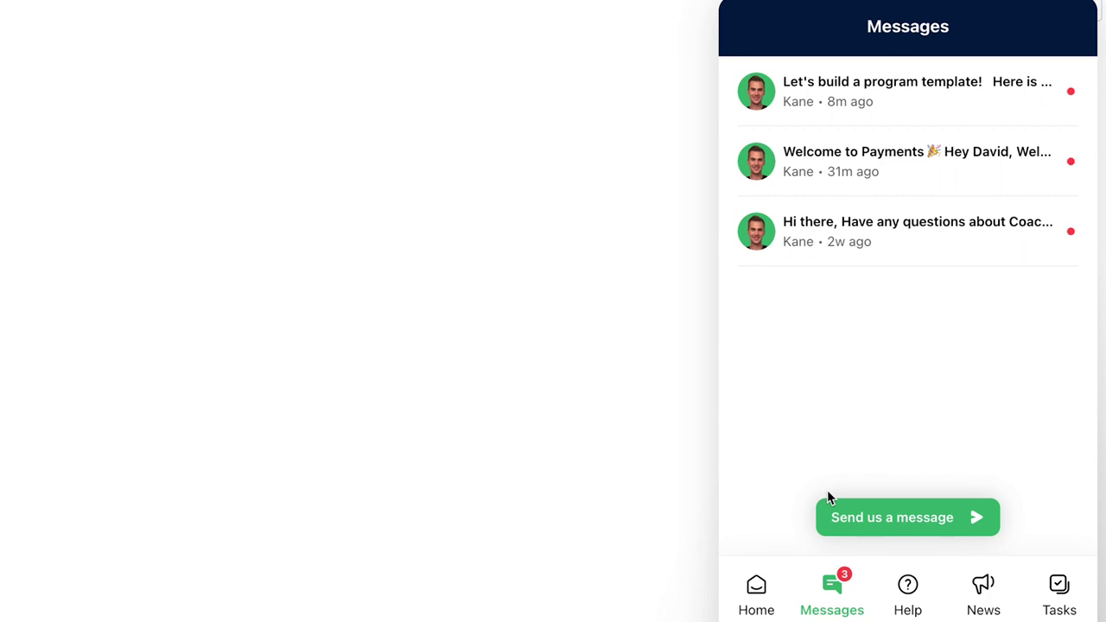
{"action": "left_click", "coordinate": [908, 585]}
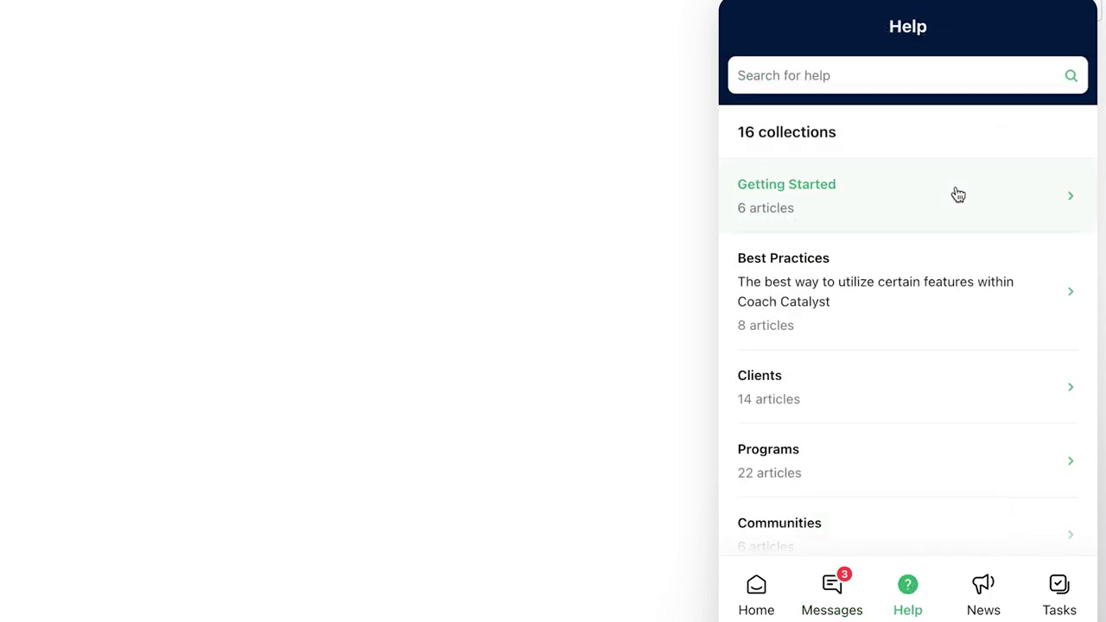
{"action": "scroll", "coordinate": [834, 198], "scroll_direction": "down", "scroll_amount": 4}
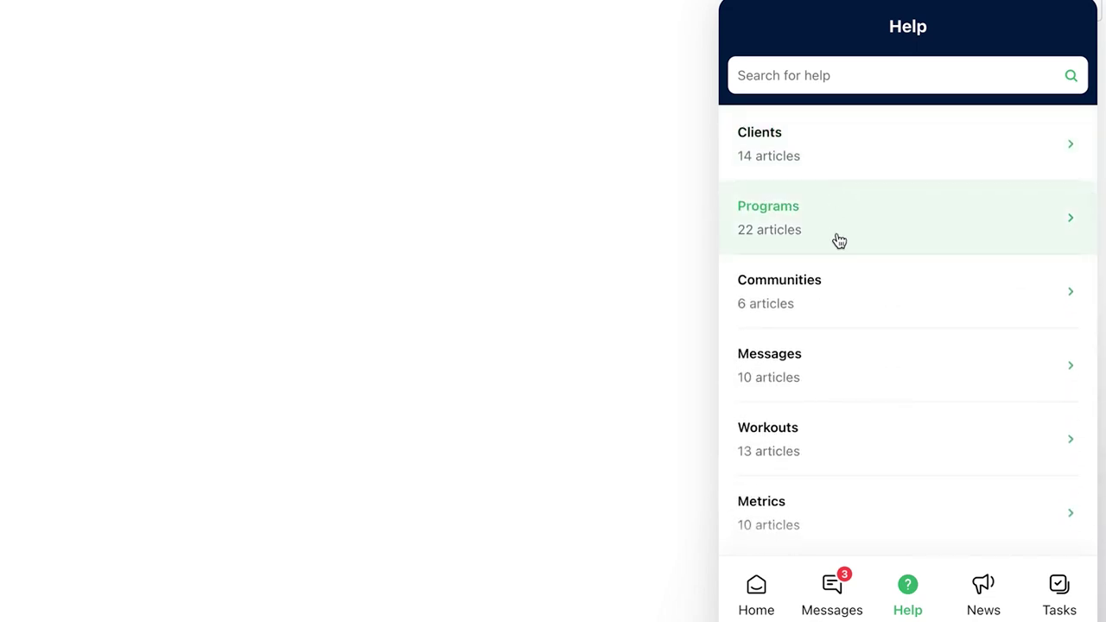
{"action": "left_click", "coordinate": [975, 594]}
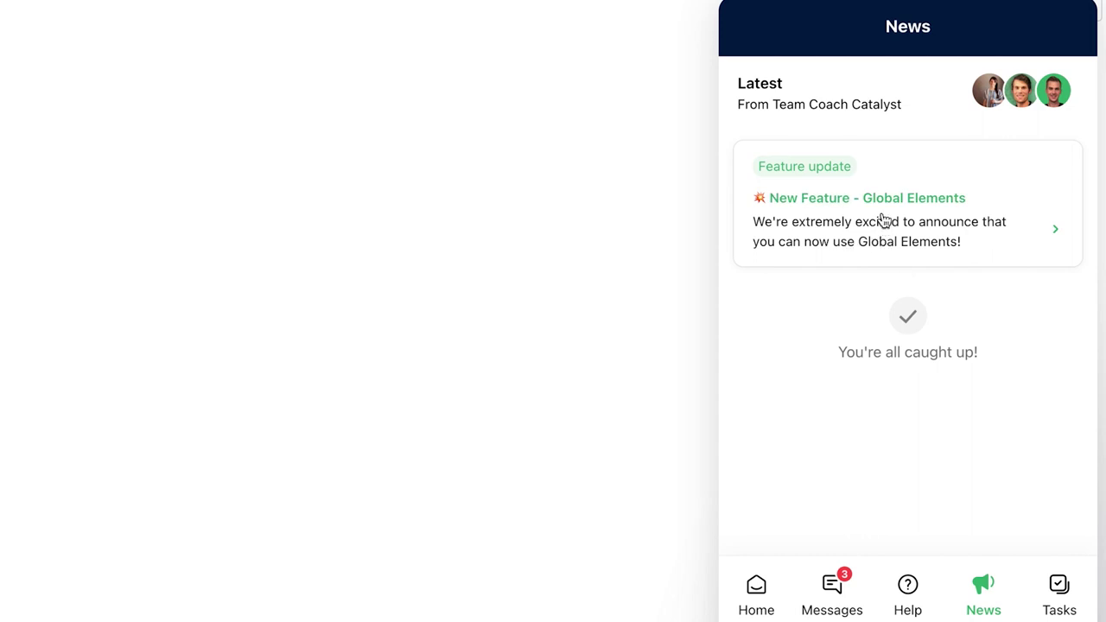
Review the onboarding setup tasks in the support messenger, return to its home page and close it
{"action": "left_click", "coordinate": [1056, 605]}
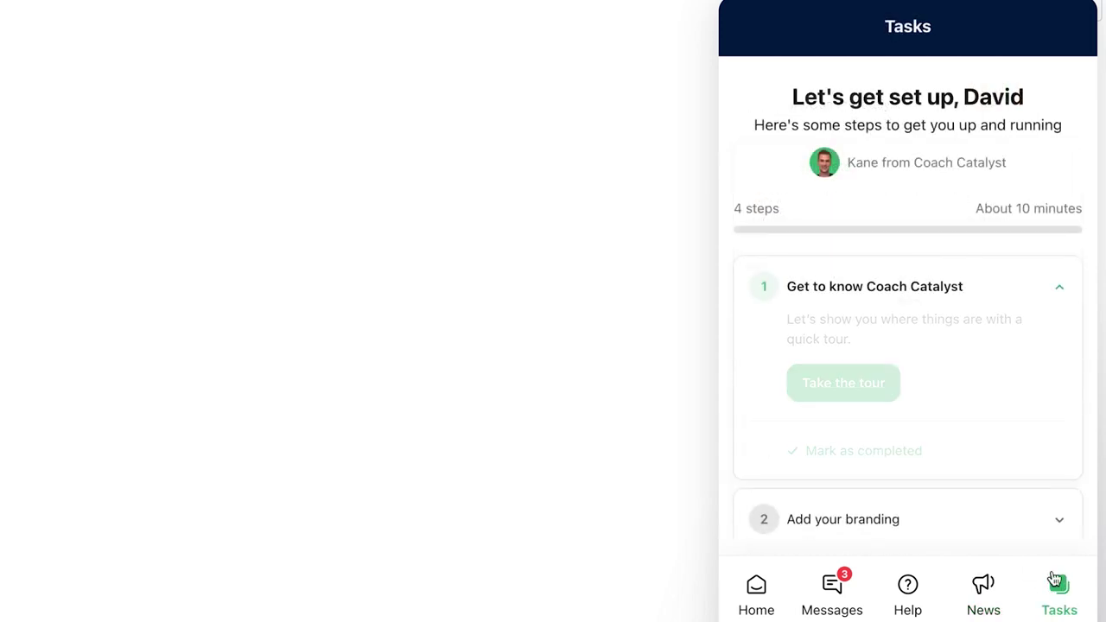
{"action": "scroll", "coordinate": [950, 350], "scroll_direction": "down", "scroll_amount": 2}
{"action": "scroll", "coordinate": [923, 274], "scroll_direction": "up", "scroll_amount": 2}
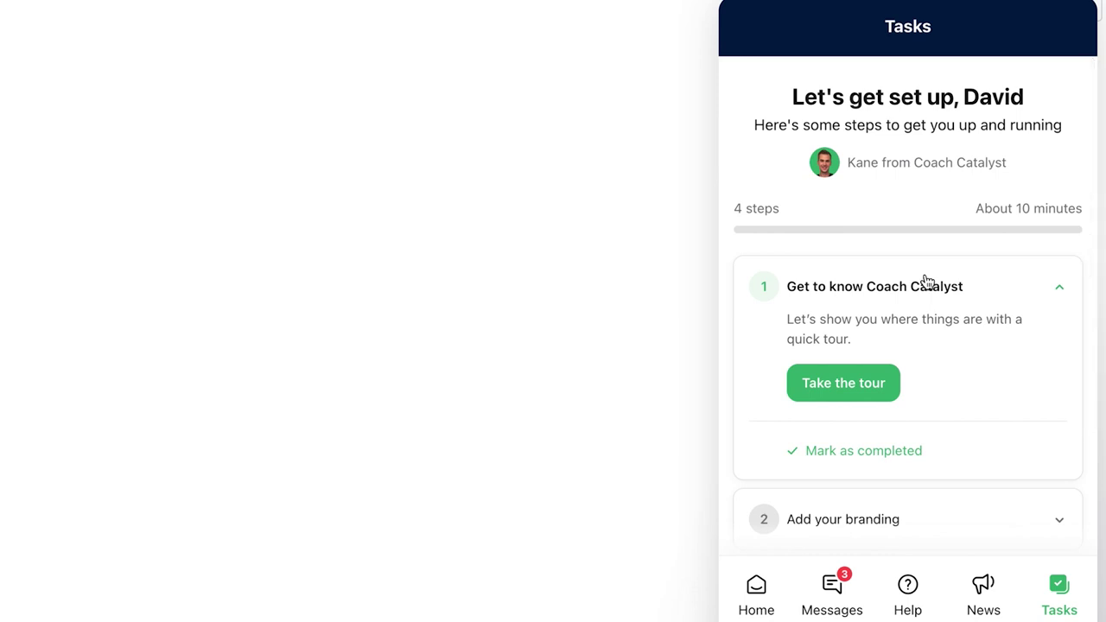
{"action": "scroll", "coordinate": [847, 407], "scroll_direction": "down", "scroll_amount": 2}
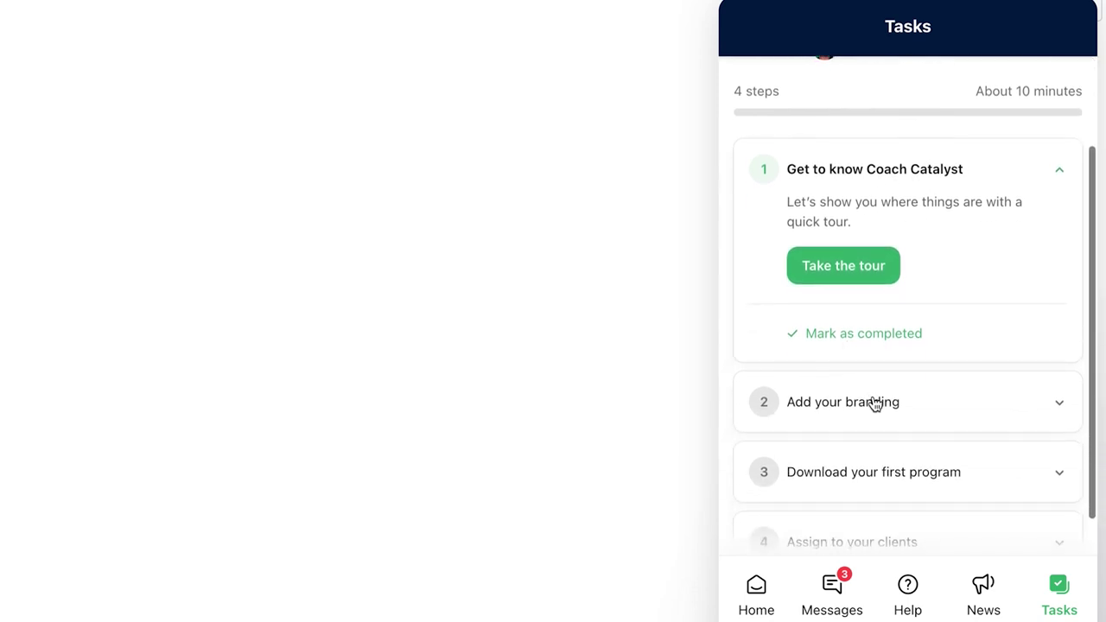
{"action": "scroll", "coordinate": [977, 447], "scroll_direction": "down", "scroll_amount": 1}
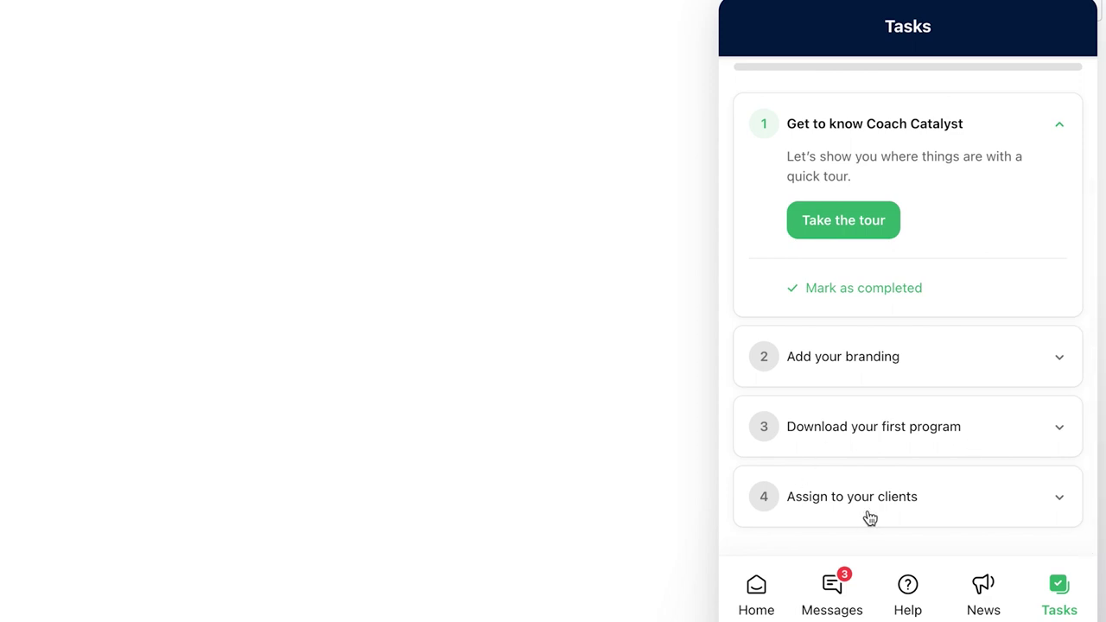
{"action": "scroll", "coordinate": [954, 378], "scroll_direction": "up", "scroll_amount": 1}
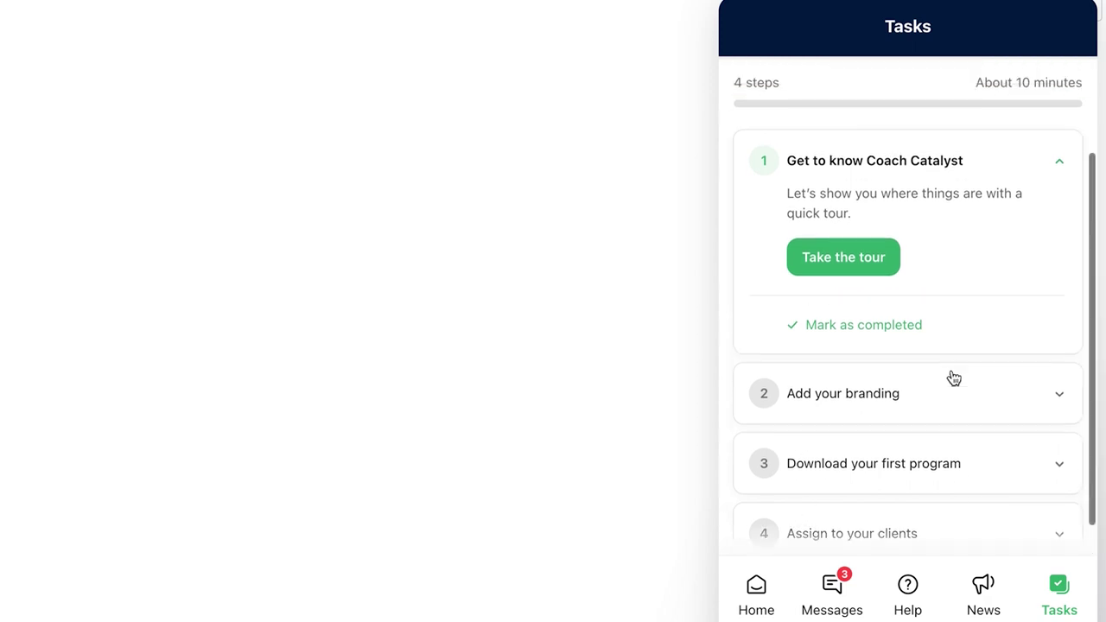
{"action": "scroll", "coordinate": [954, 377], "scroll_direction": "up", "scroll_amount": 3}
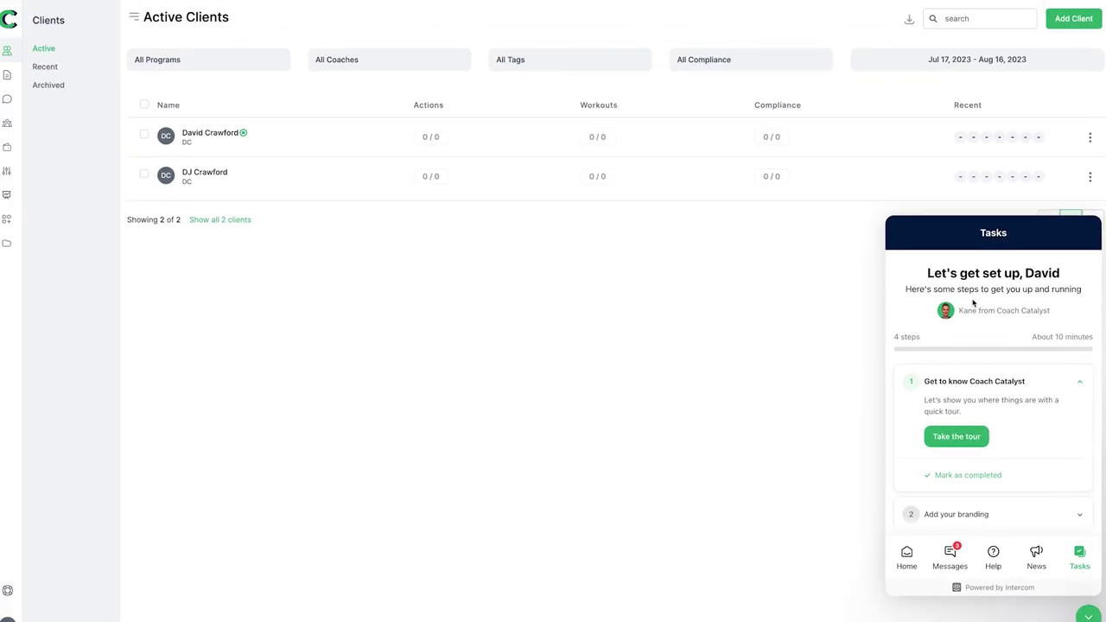
{"action": "left_click", "coordinate": [906, 557]}
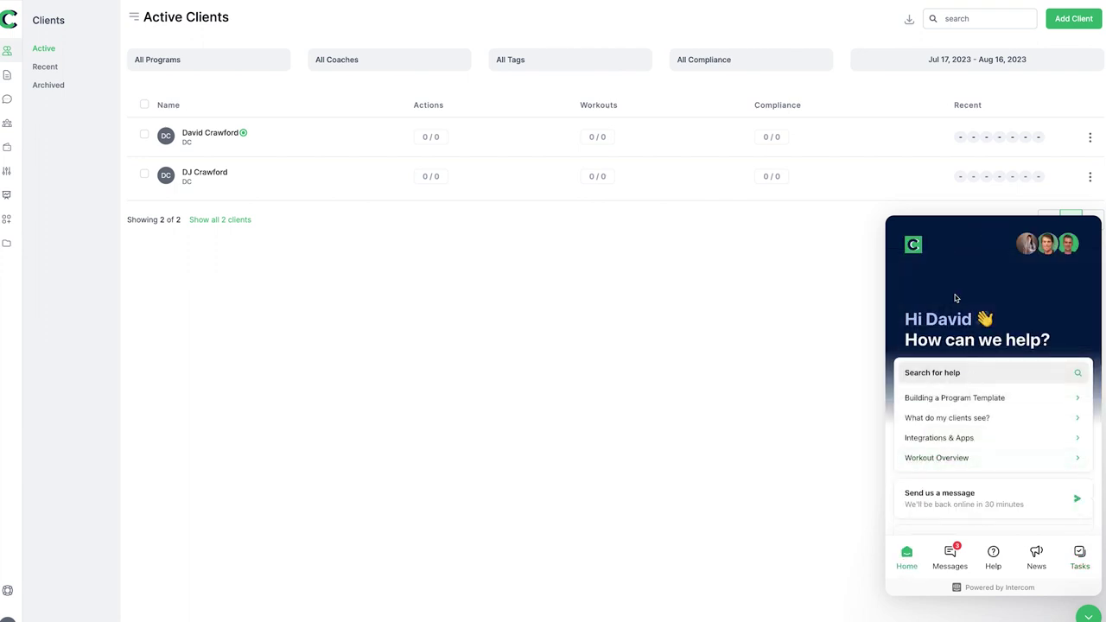
{"action": "left_click", "coordinate": [1088, 614]}
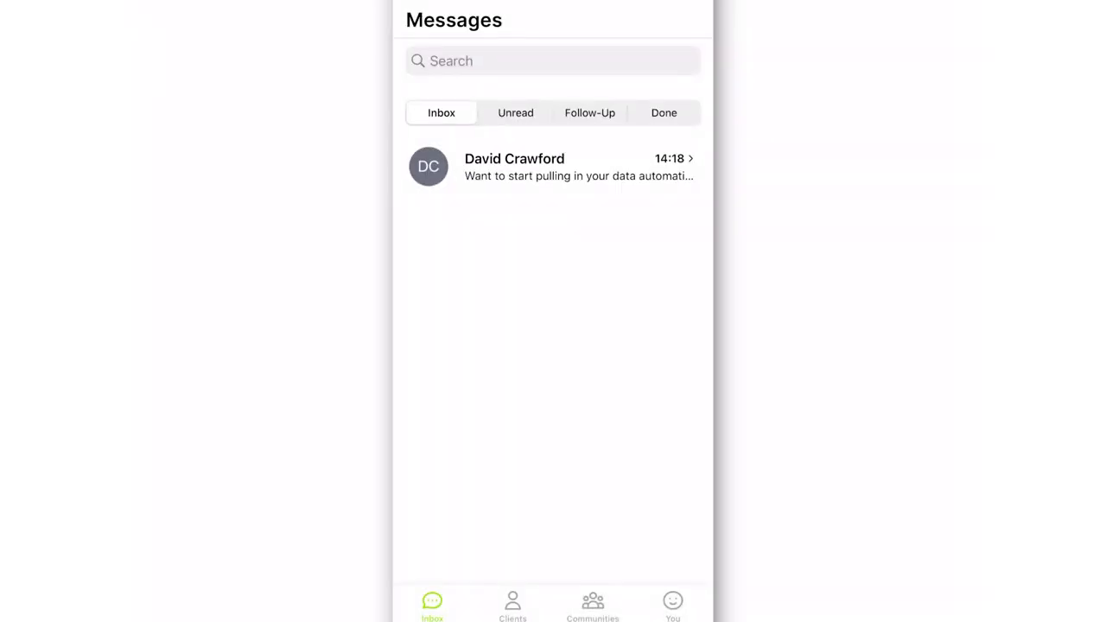
In the Coach Catalyst mobile app, view the inbox conversation and open the listed client's profile
{"action": "left_click", "coordinate": [552, 167]}
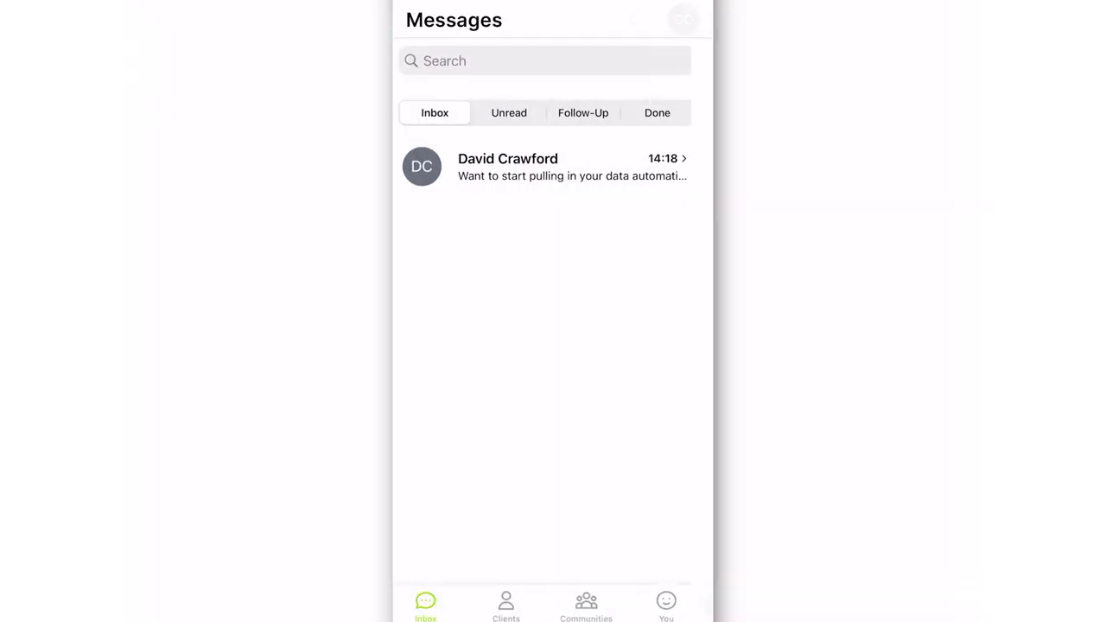
{"action": "left_click", "coordinate": [512, 605]}
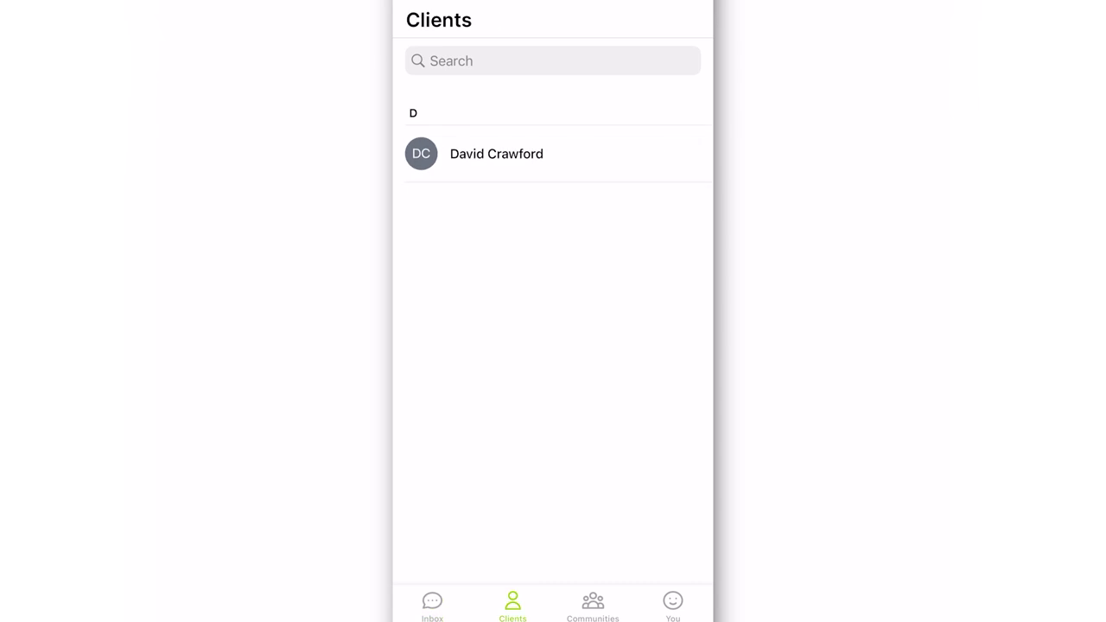
{"action": "left_click", "coordinate": [497, 153]}
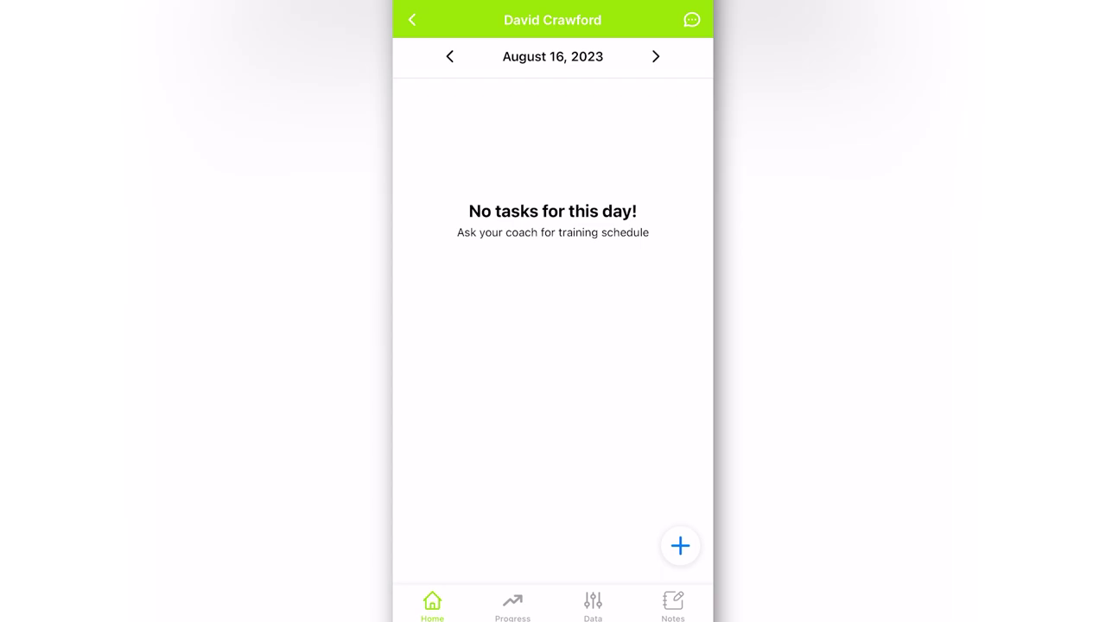
Review the client's progress streaks, metrics data and notes, and return to the daily task view
{"action": "left_click", "coordinate": [512, 604]}
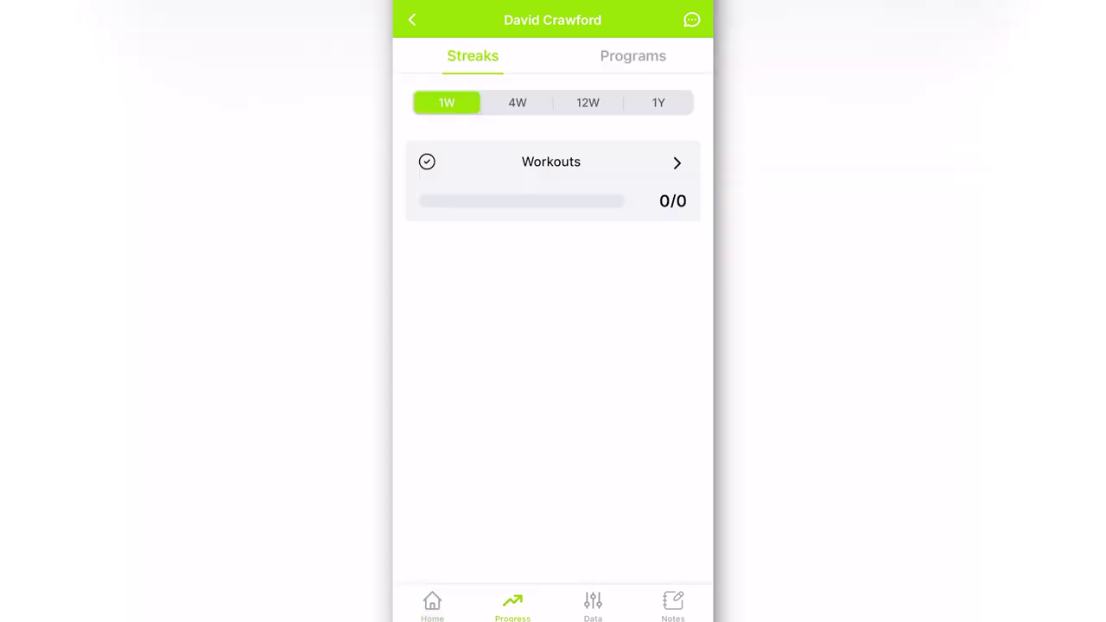
{"action": "left_click", "coordinate": [592, 604]}
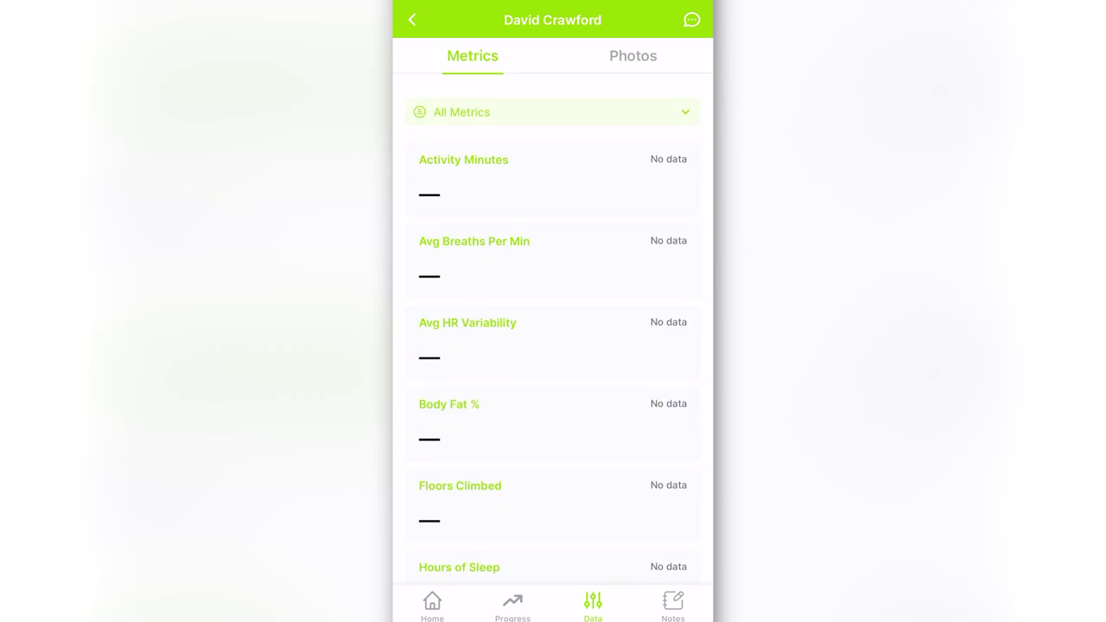
{"action": "left_click", "coordinate": [673, 605]}
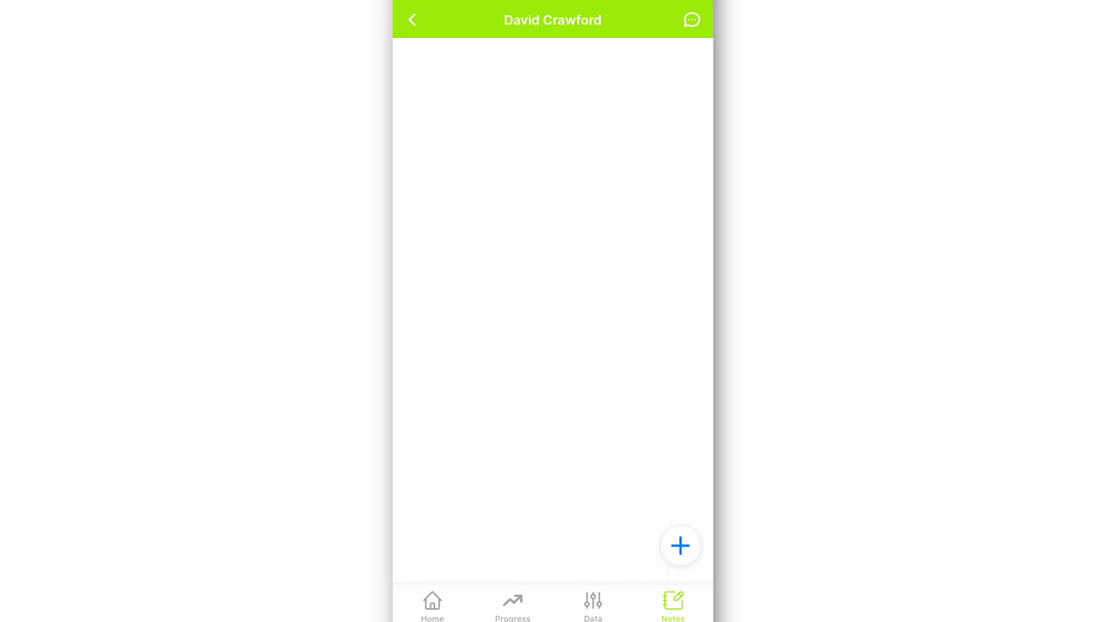
{"action": "left_click", "coordinate": [432, 605]}
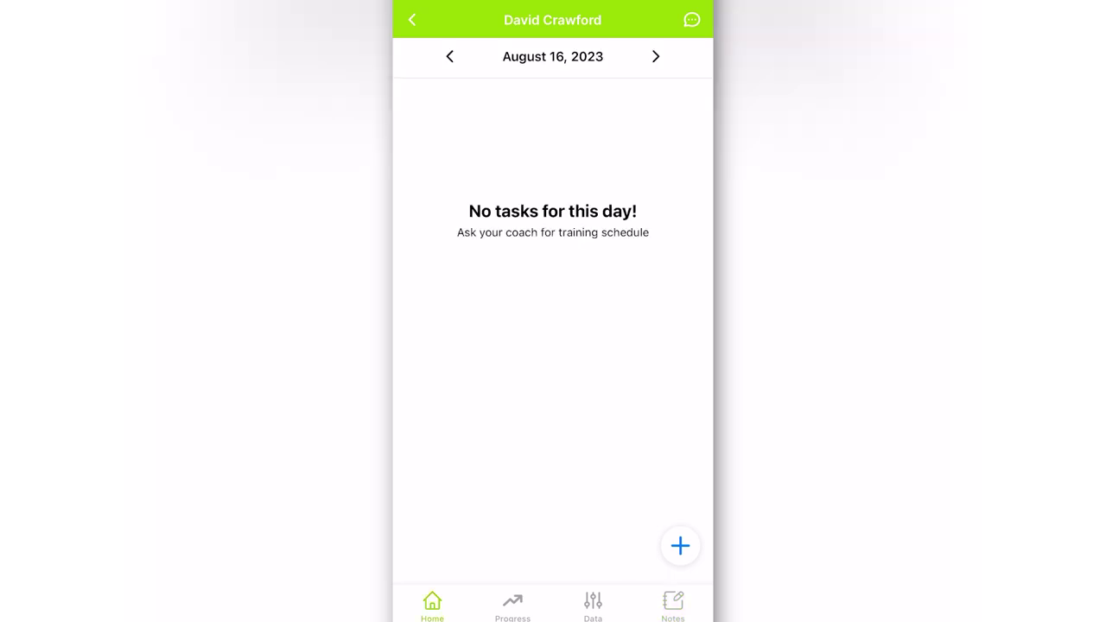
Leave the client's profile and open the coach's communities list
{"action": "left_click", "coordinate": [412, 19]}
{"action": "left_click", "coordinate": [497, 153]}
{"action": "left_click", "coordinate": [412, 19]}
{"action": "left_click", "coordinate": [593, 605]}
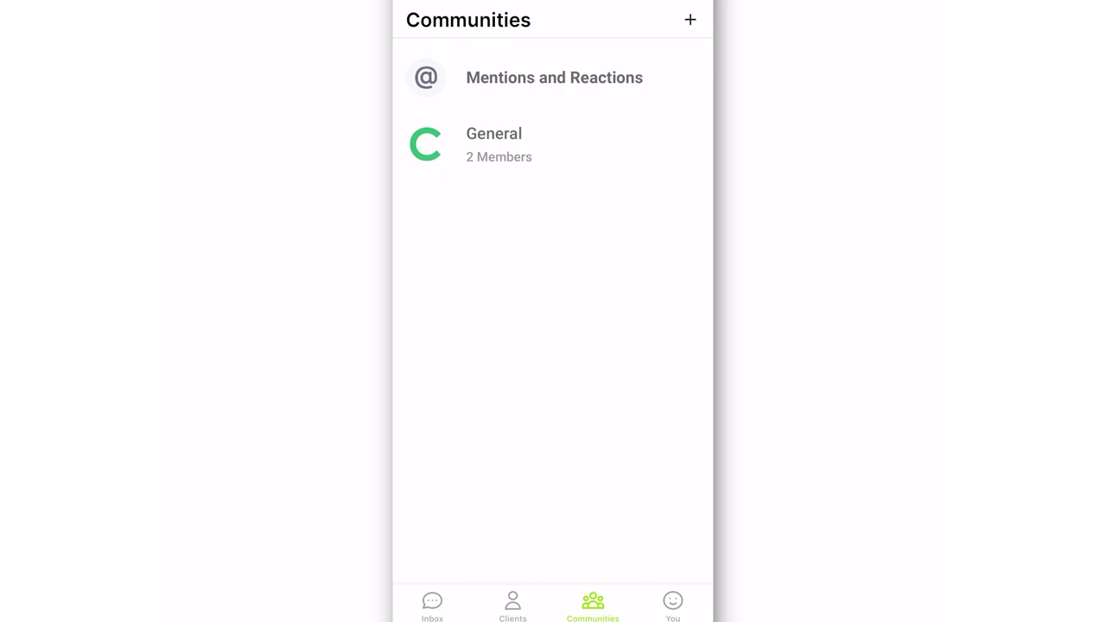
Review the General community's feed and the coach's account options, and return to the message inbox
{"action": "left_click", "coordinate": [493, 142]}
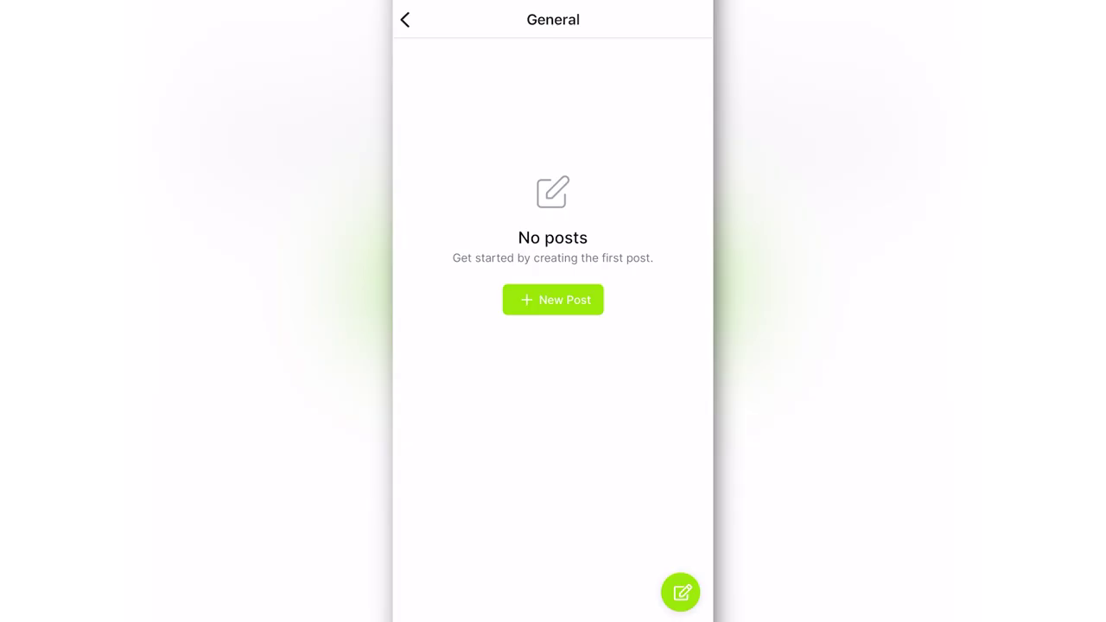
{"action": "left_click", "coordinate": [405, 19]}
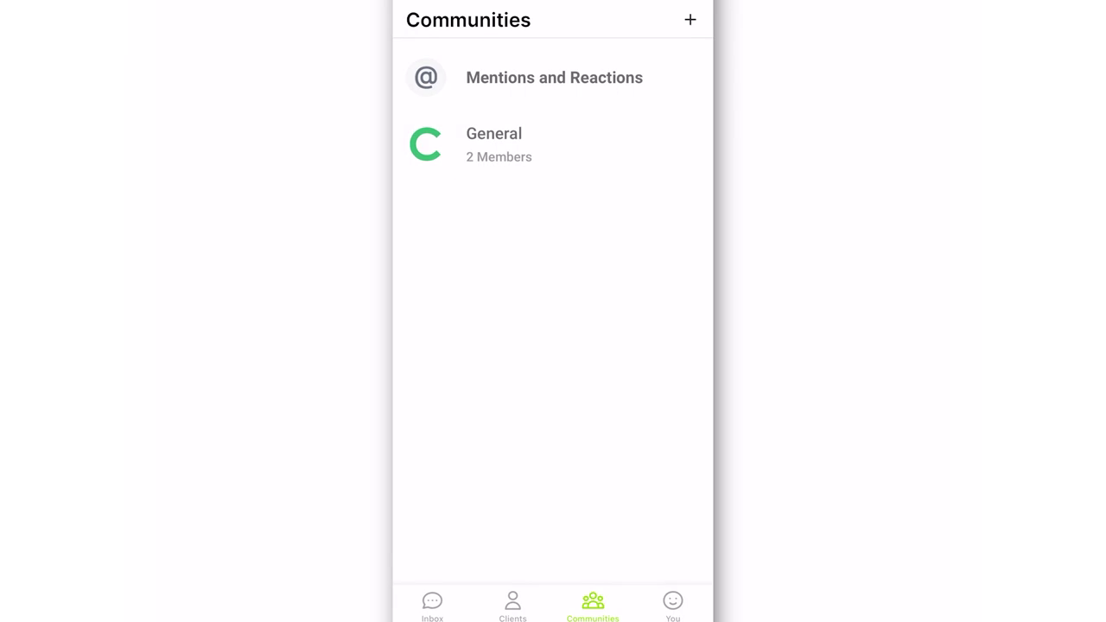
{"action": "left_click", "coordinate": [672, 604]}
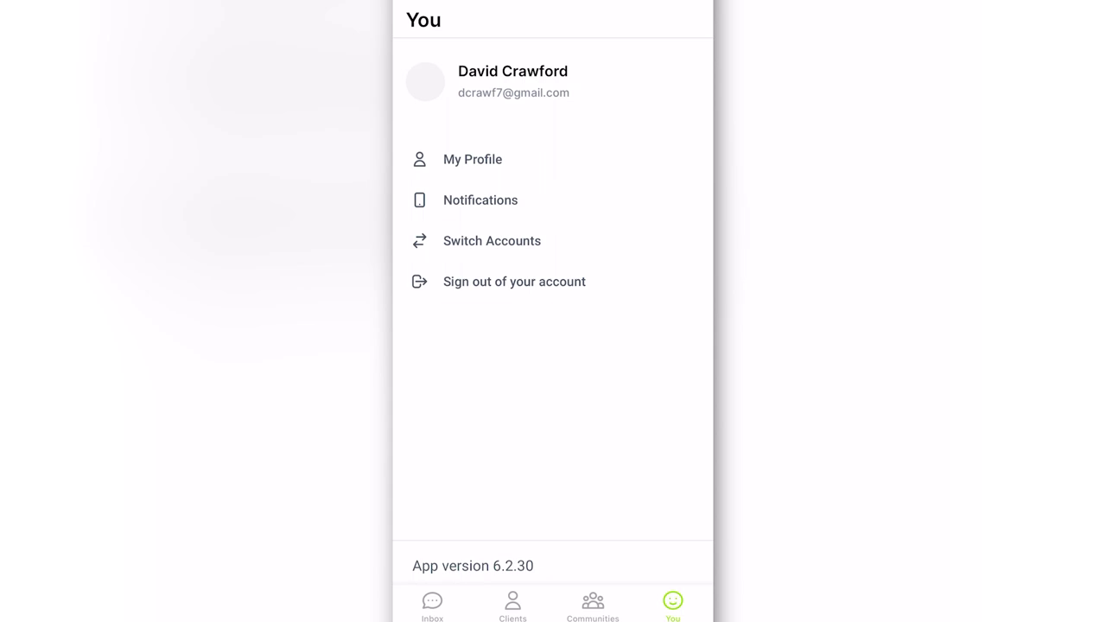
{"action": "left_click", "coordinate": [431, 605]}
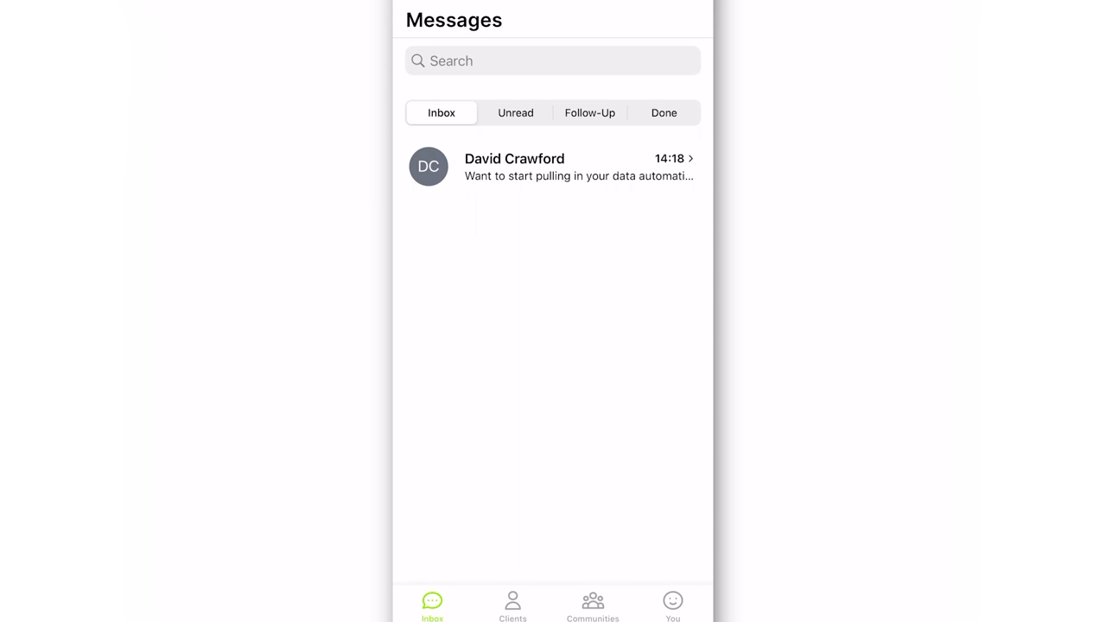
Switch to the MyCoach client app and view its communities list
{"action": "key", "text": "super+shift+h"}
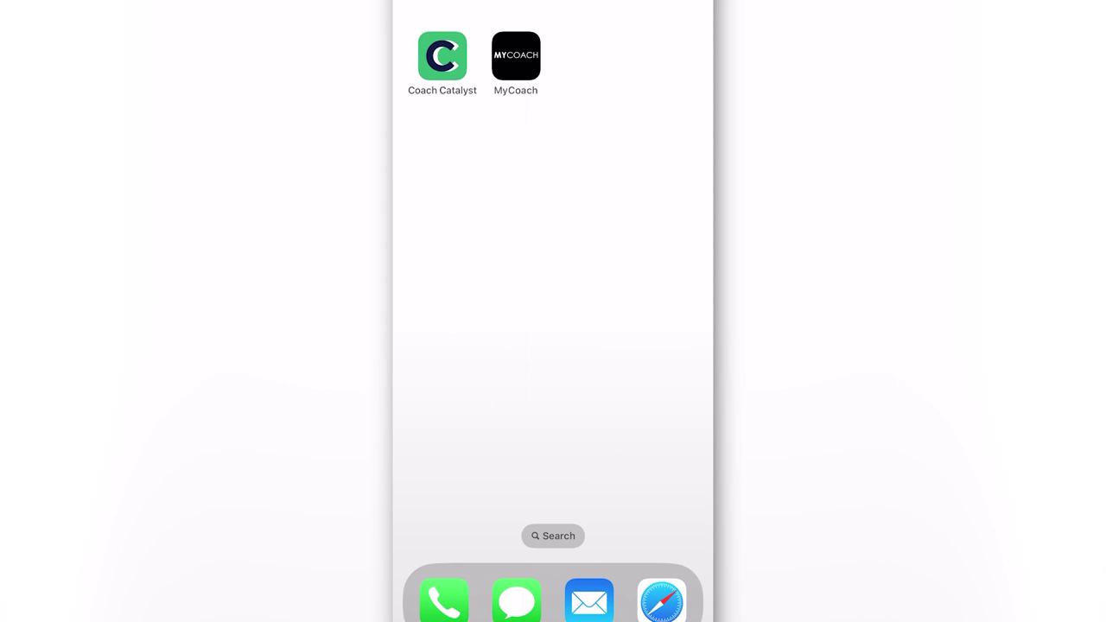
{"action": "left_click", "coordinate": [515, 55]}
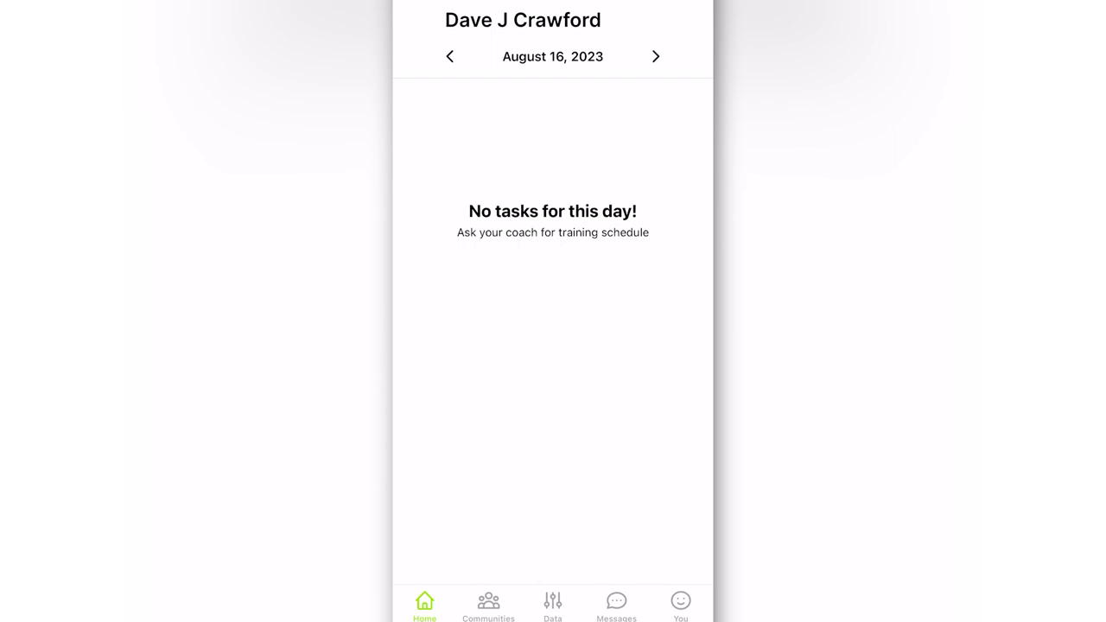
{"action": "left_click", "coordinate": [488, 604]}
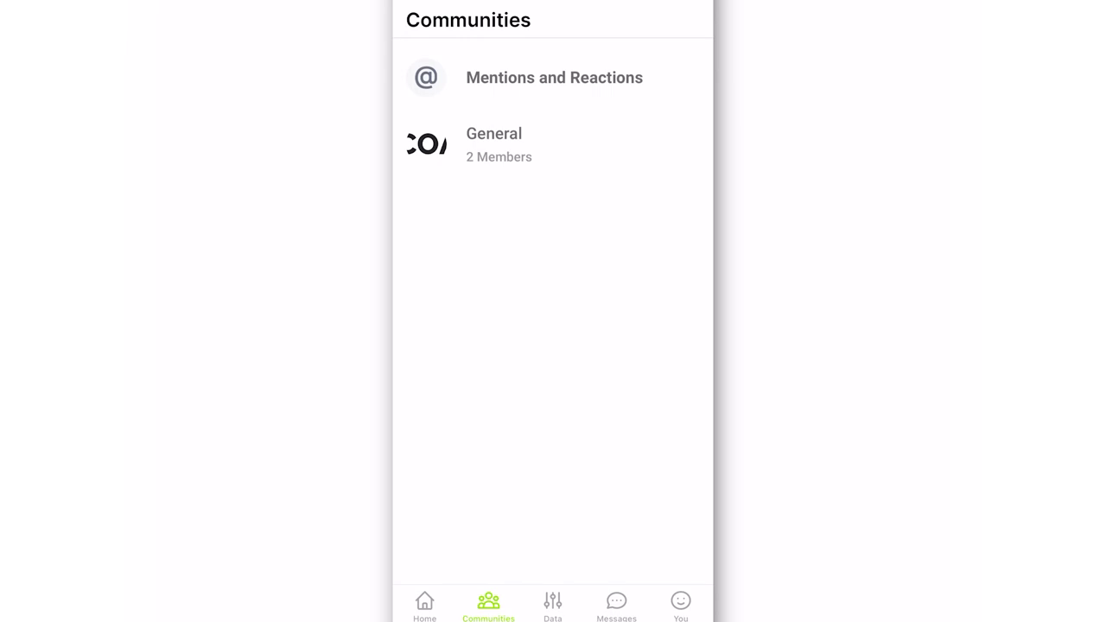
Review the client's metrics and photos in the data section, ending on the metrics
{"action": "left_click", "coordinate": [552, 605]}
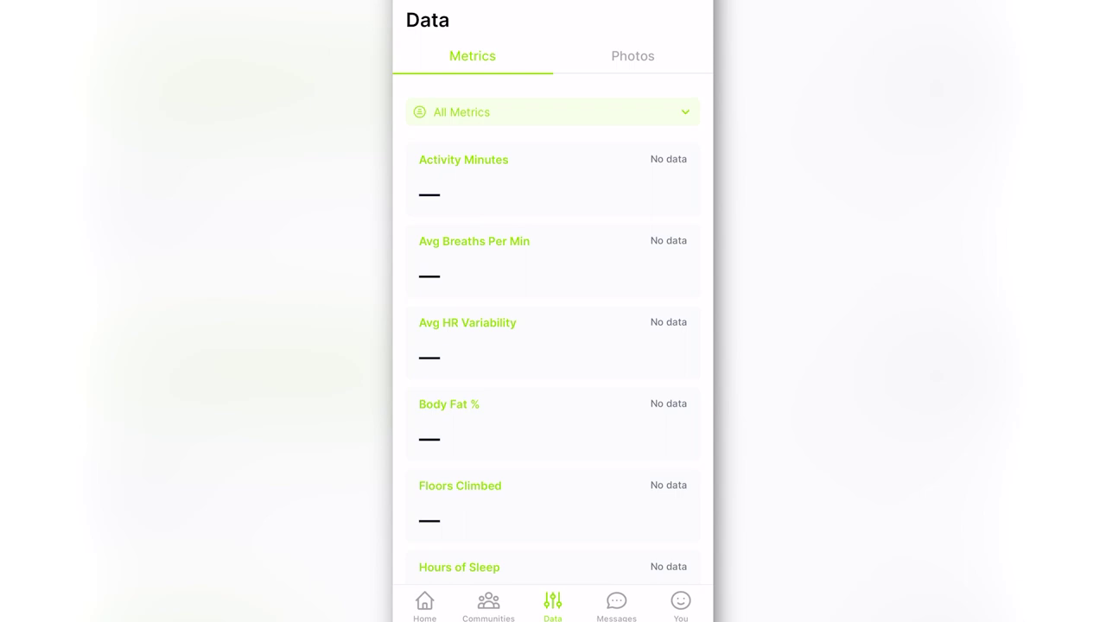
{"action": "left_click", "coordinate": [633, 55]}
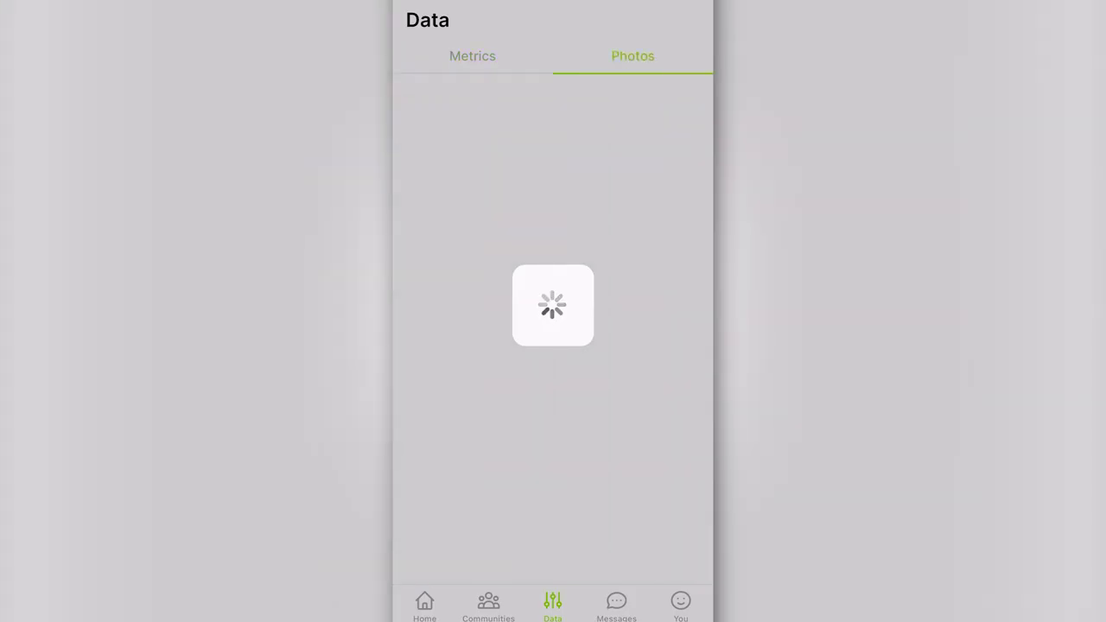
{"action": "left_click", "coordinate": [472, 55]}
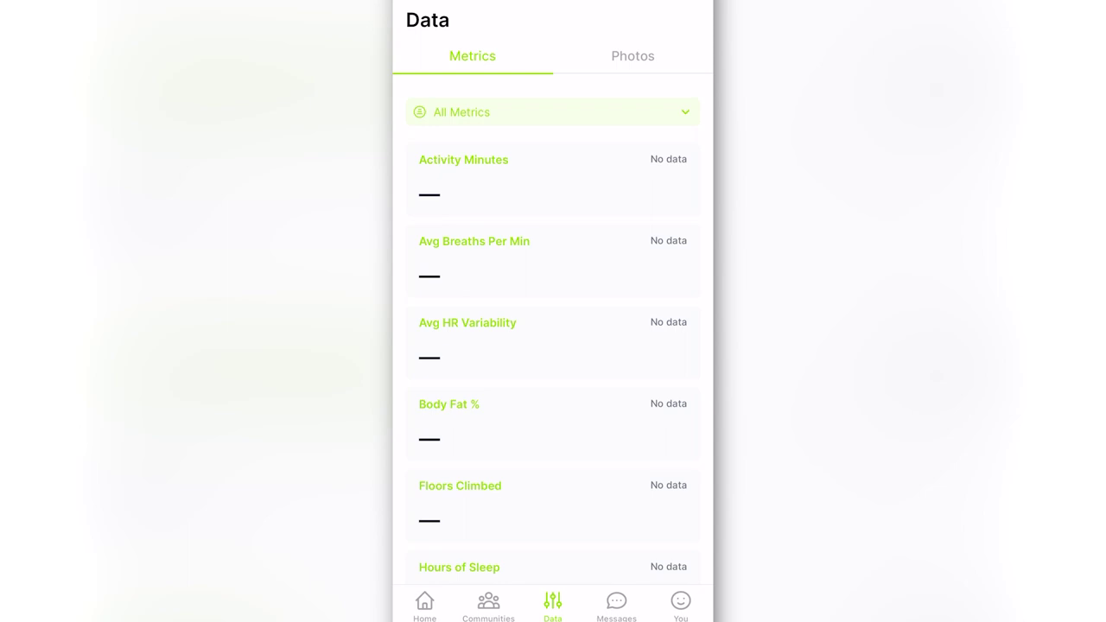
View the client's messages, examine the apps available to connect in the account options, and return to the daily task view
{"action": "left_click", "coordinate": [615, 604]}
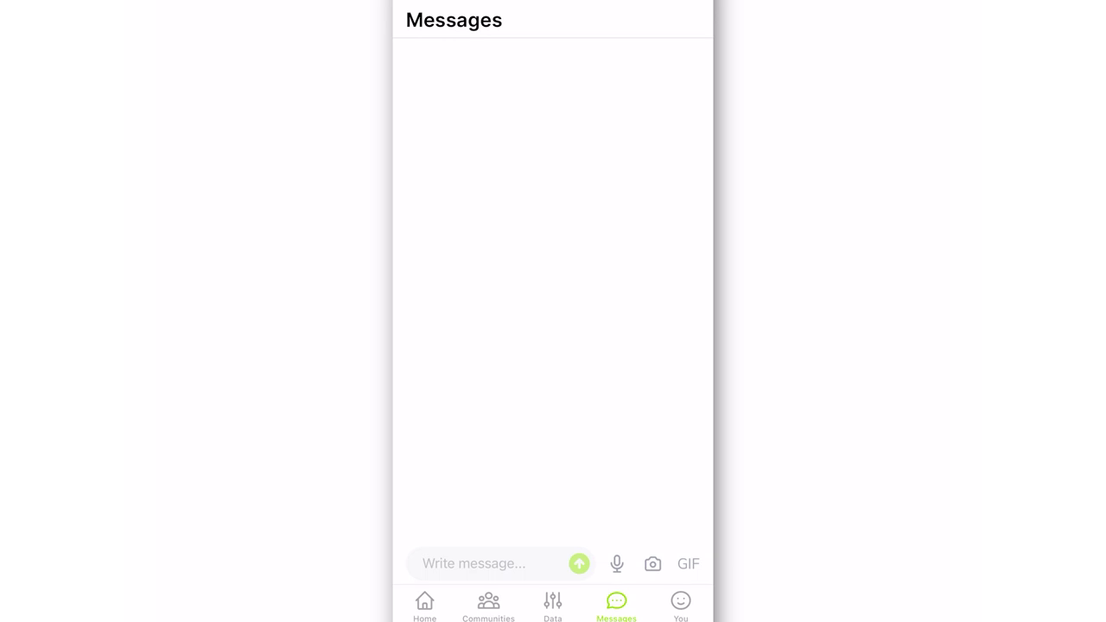
{"action": "left_click", "coordinate": [681, 605]}
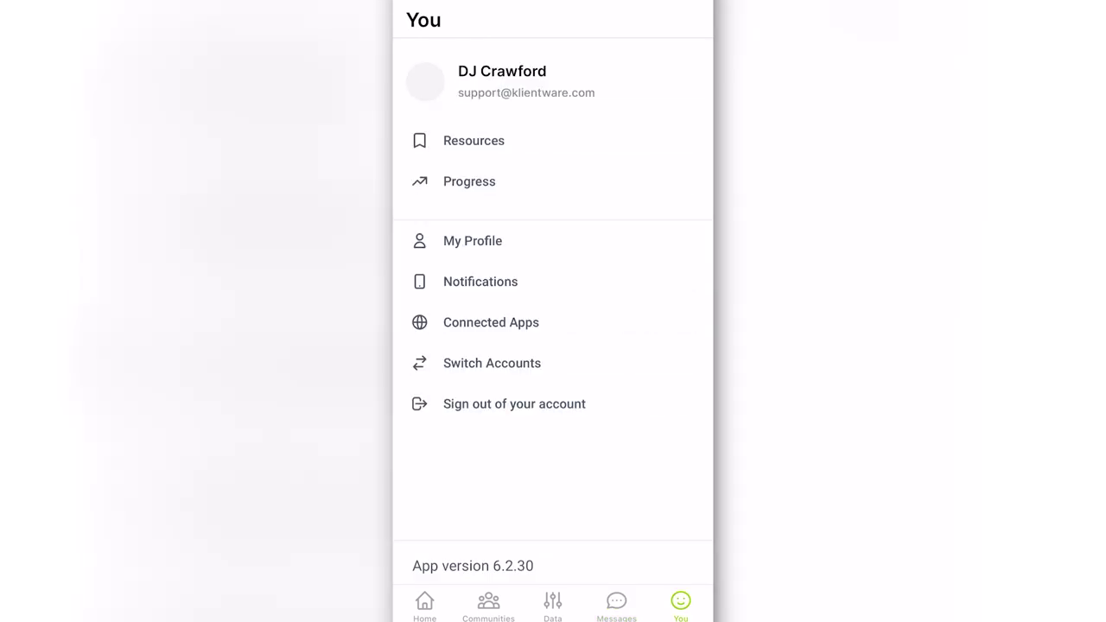
{"action": "left_click", "coordinate": [490, 322]}
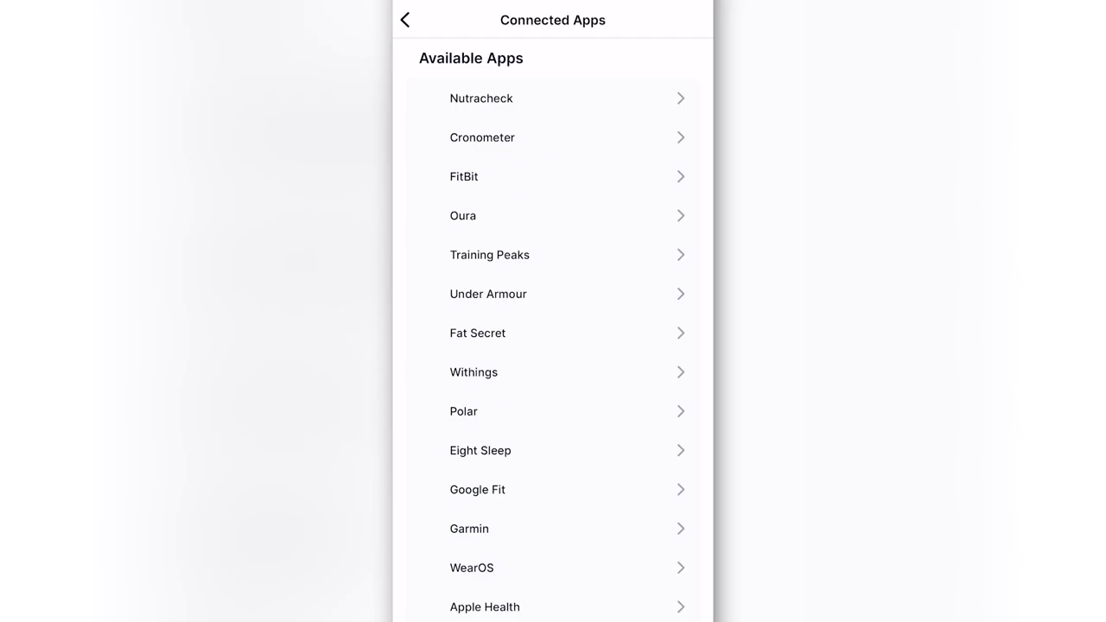
{"action": "scroll", "coordinate": [553, 328], "scroll_direction": "down", "scroll_amount": 2}
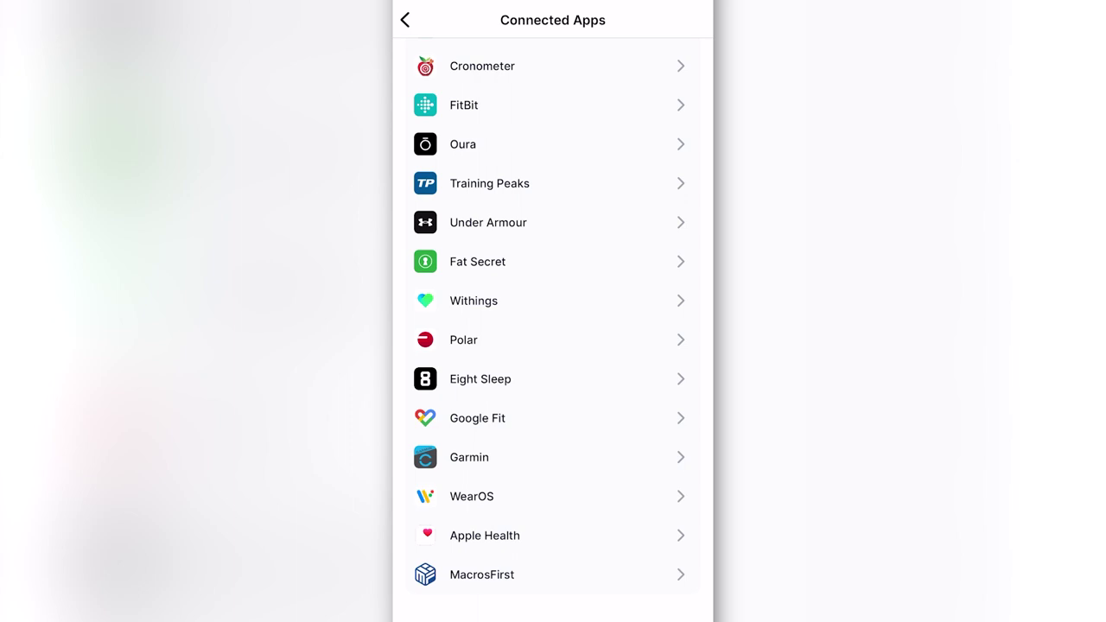
{"action": "scroll", "coordinate": [552, 328], "scroll_direction": "up", "scroll_amount": 3}
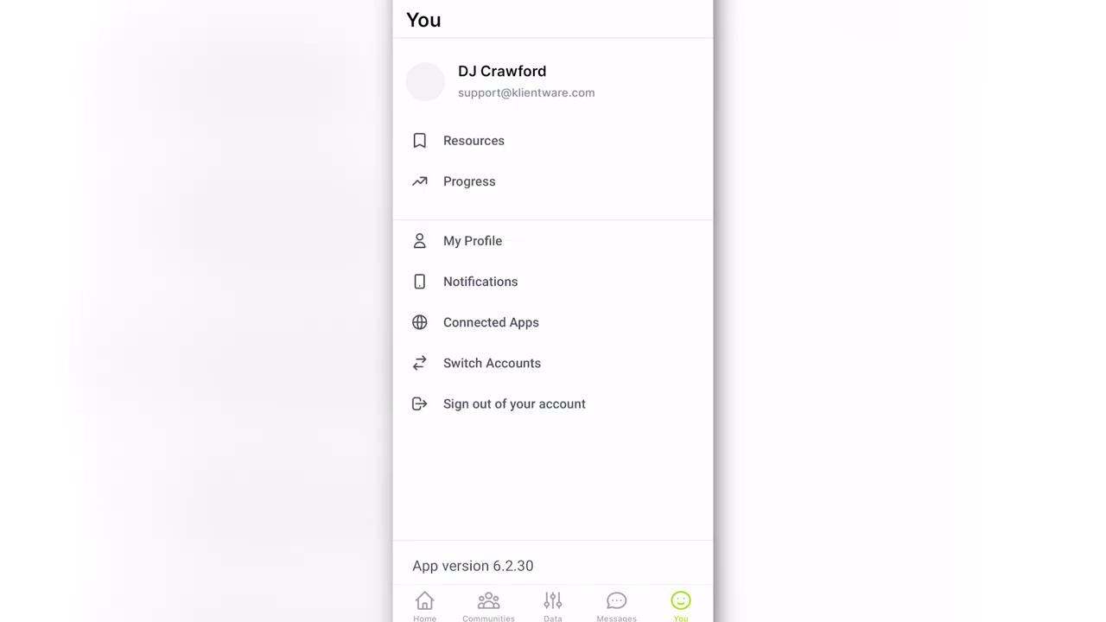
{"action": "left_click", "coordinate": [424, 605]}
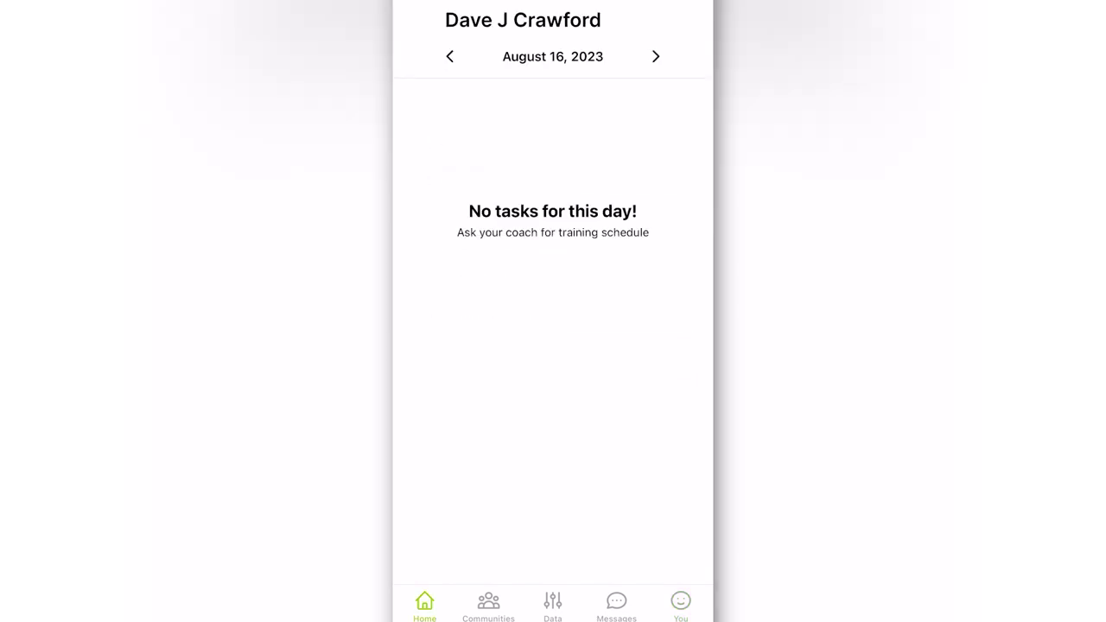